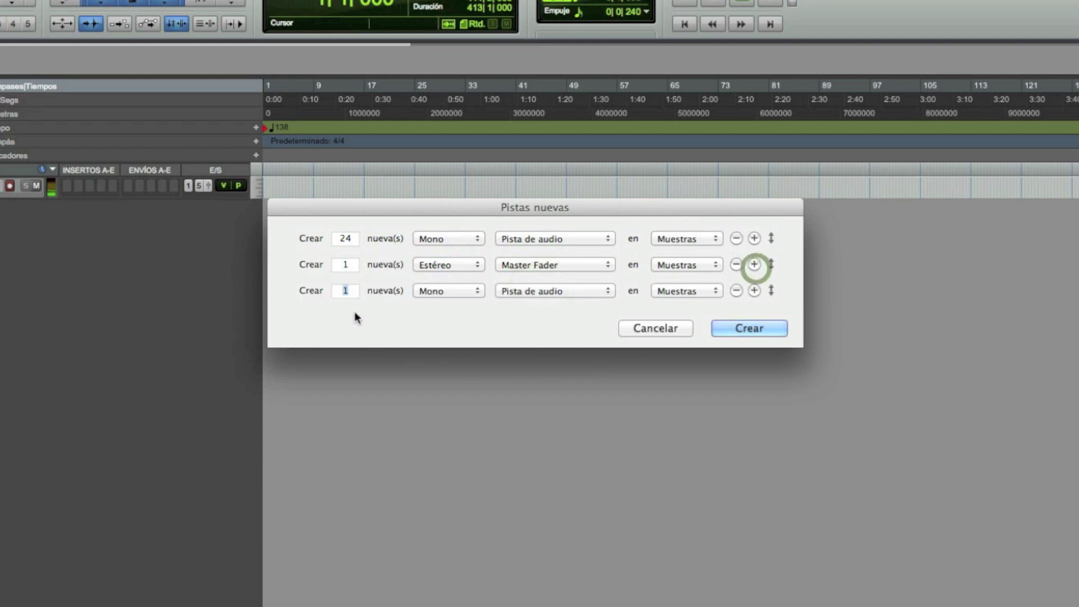
- Configure the third new-track row as 8 stereo auxiliary inputs (Entrada auxiliar) and create all the listed tracks
text(8)
click(424, 293)
click(426, 300)
click(504, 291)
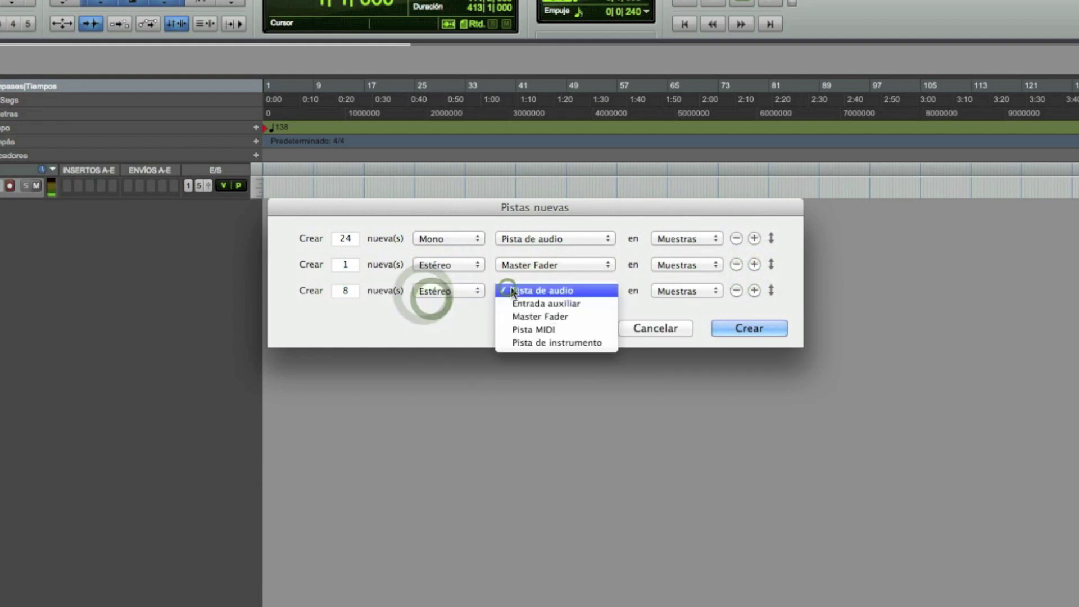
click(533, 305)
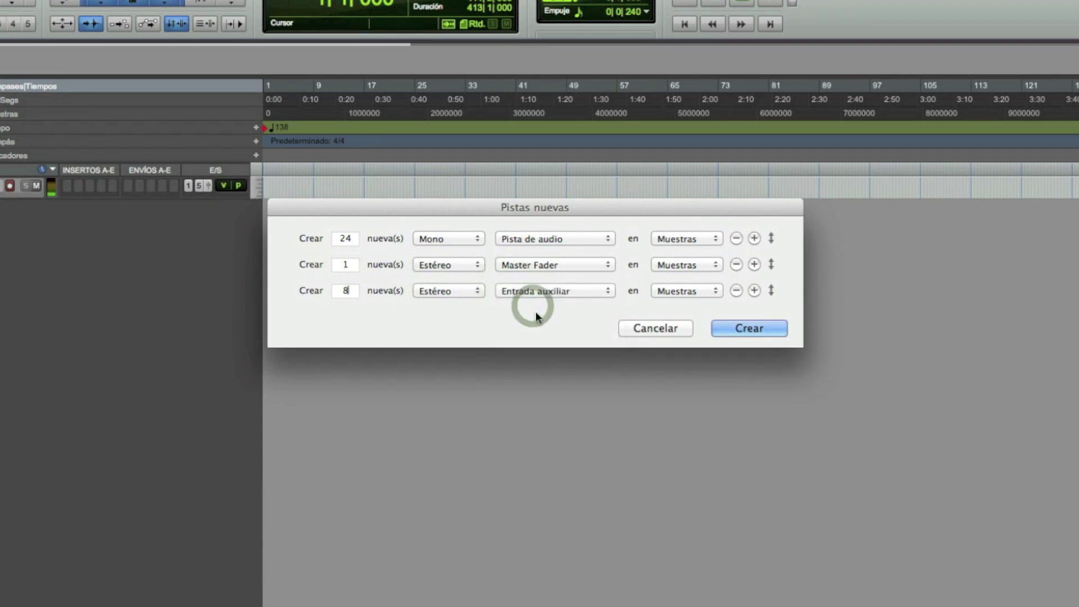
click(756, 333)
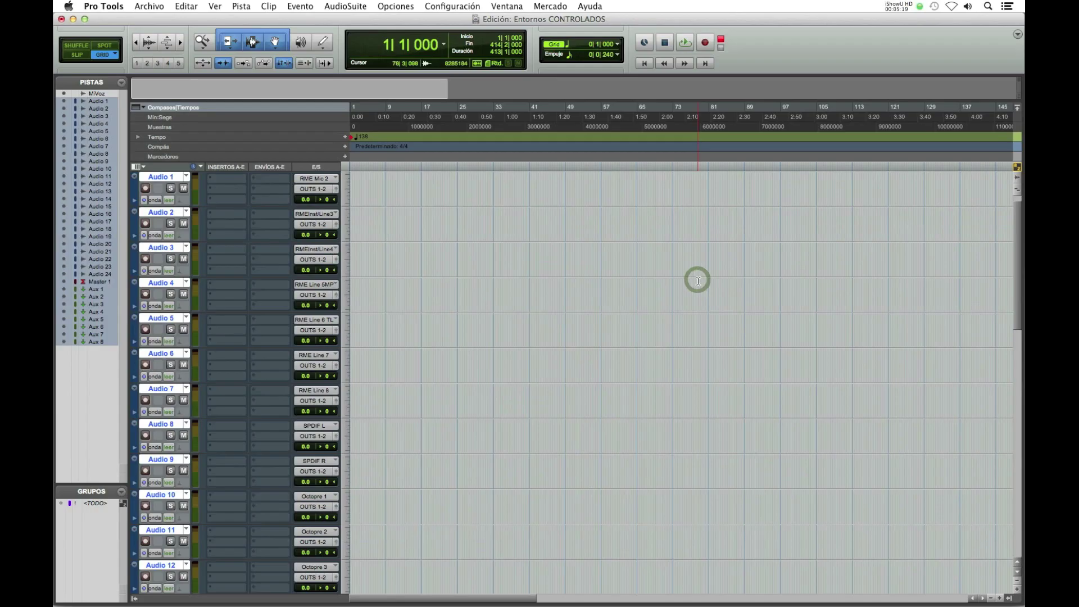
- Bring up the mix window and look over the audio, Master Fader and auxiliary channels
key(F3)
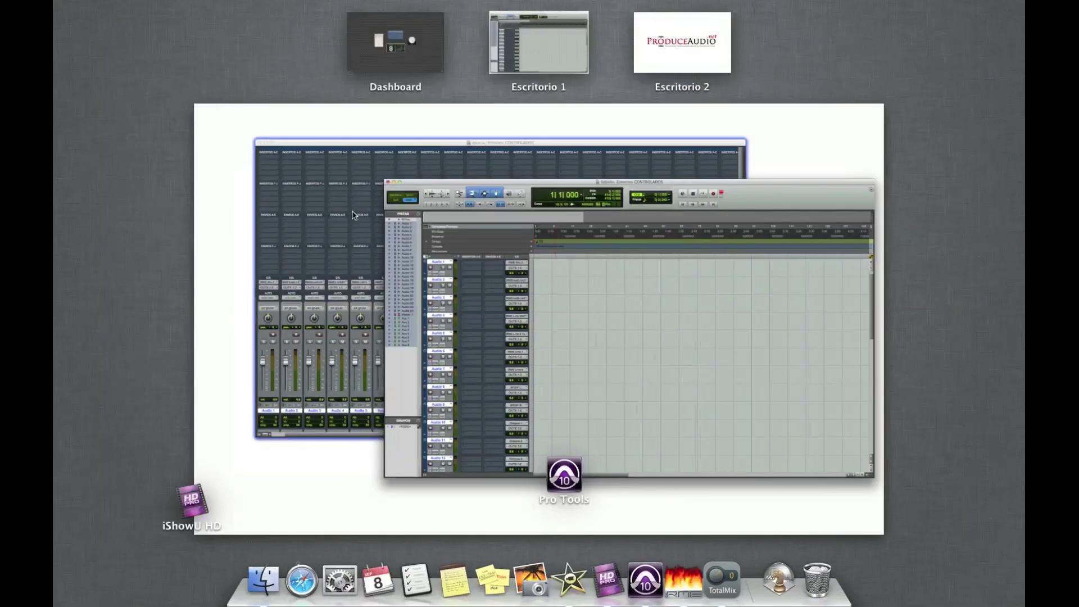
click(352, 215)
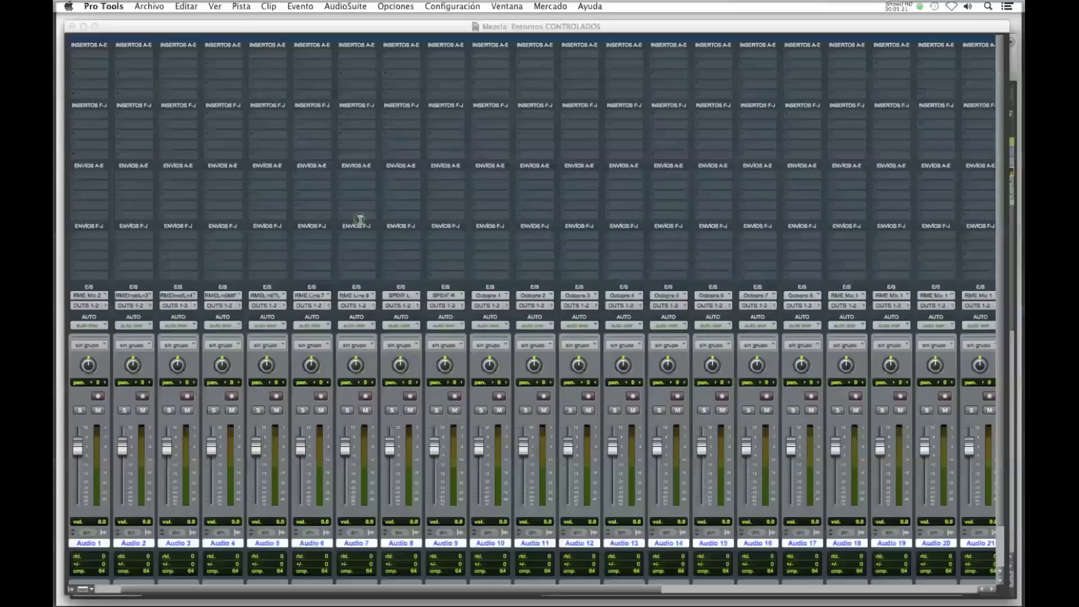
scroll(449, 433, right, 10)
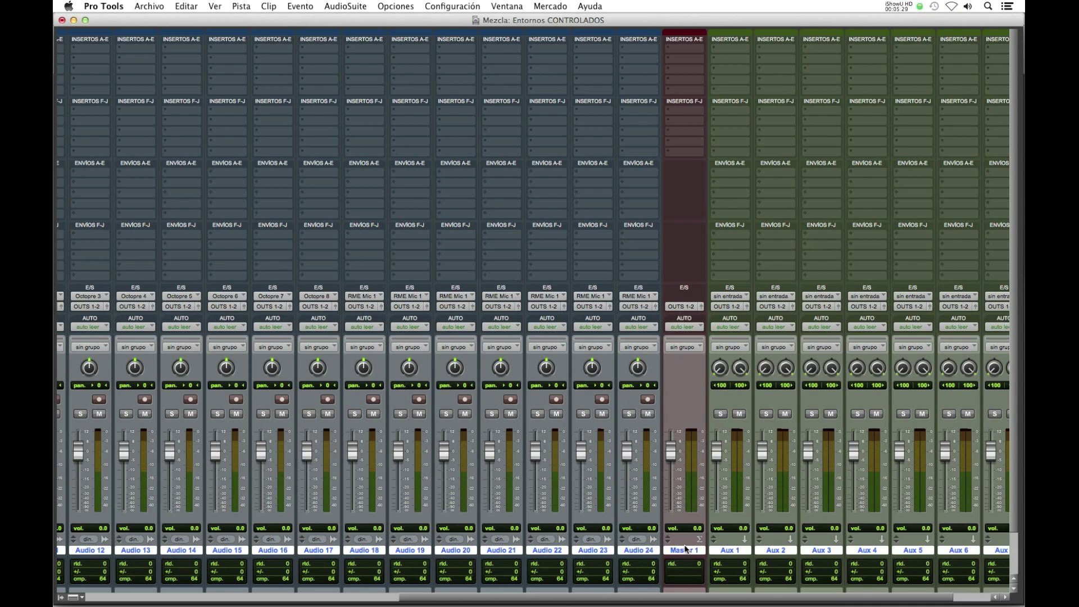
scroll(702, 545, right, 3)
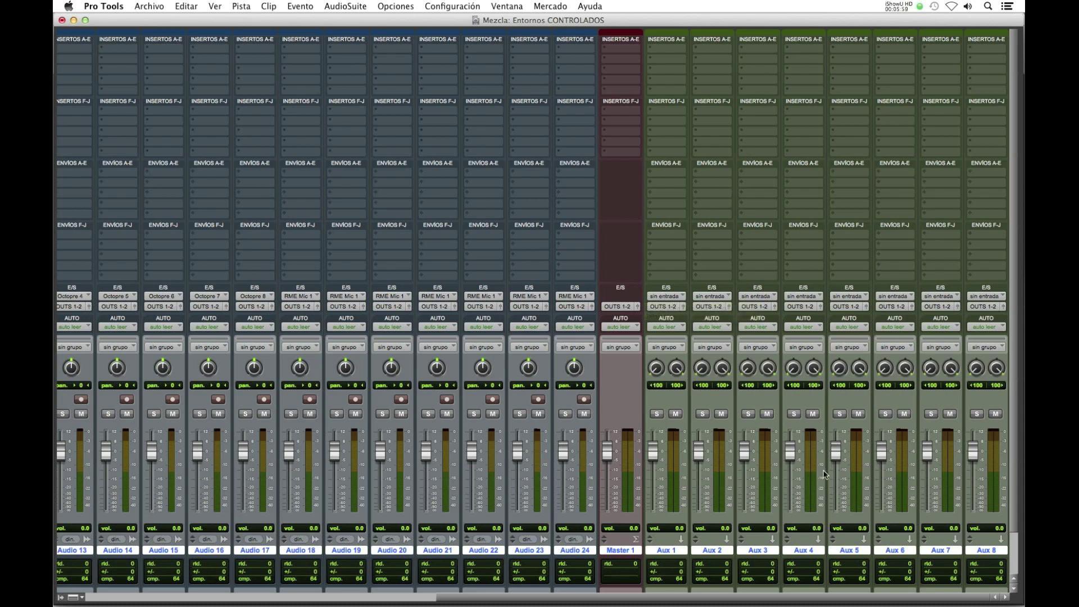
scroll(825, 474, left, 10)
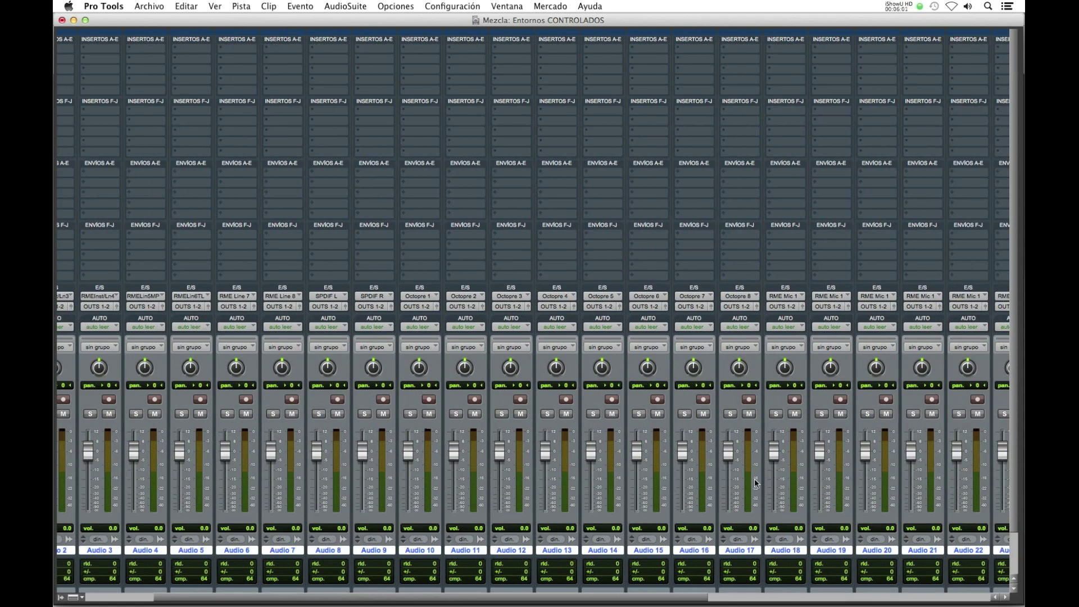
scroll(754, 482, left, 3)
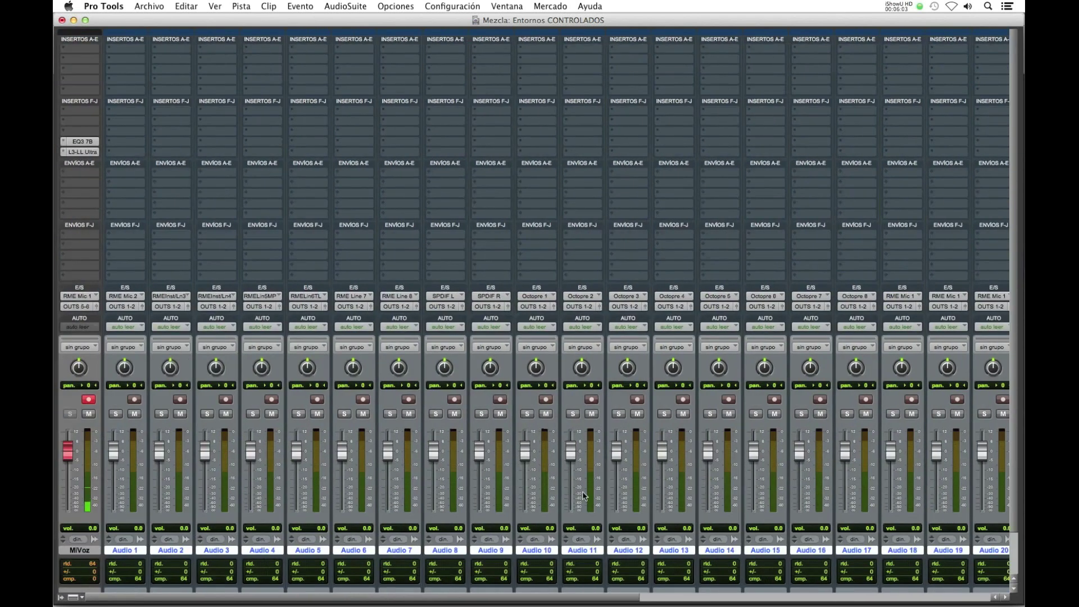
scroll(583, 496, down, 2)
scroll(583, 496, right, 6)
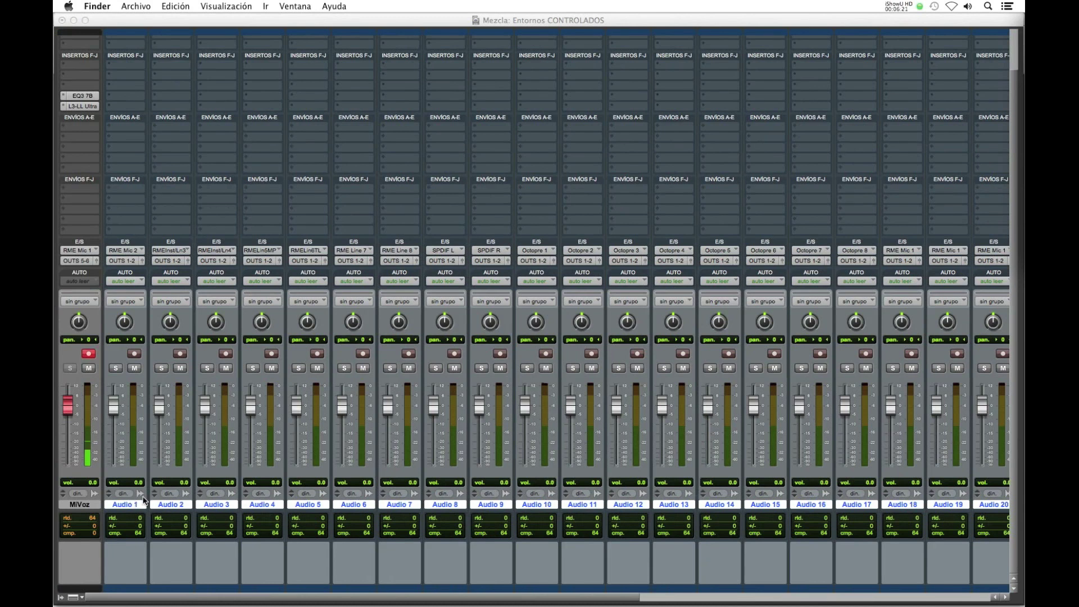
- Open the colour palette for the Audio 9 track and colour it bright red
click(140, 503)
click(129, 504)
shift+click(456, 506)
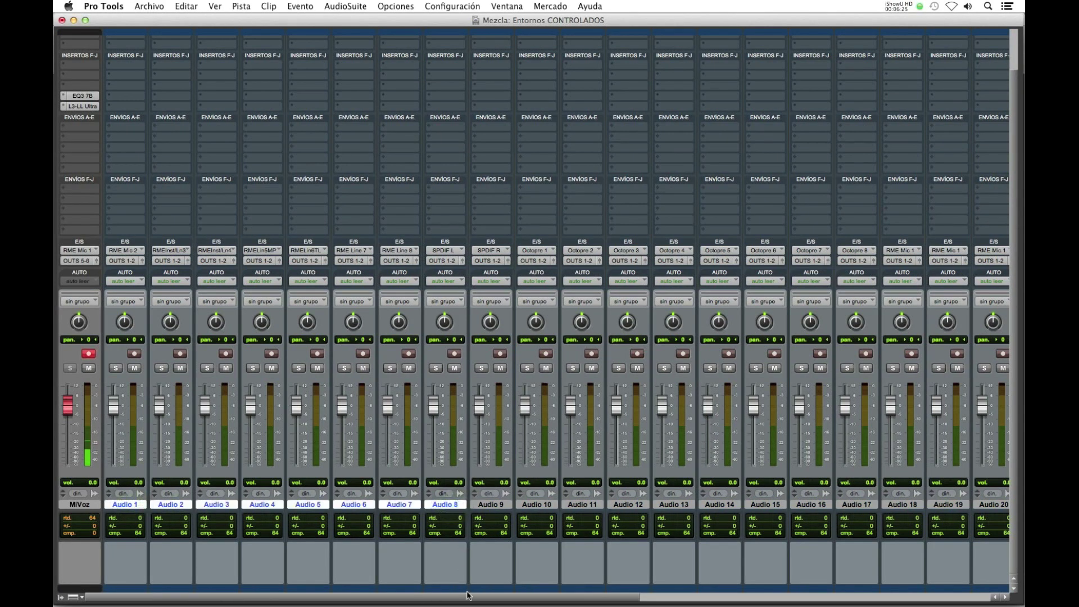
click(488, 504)
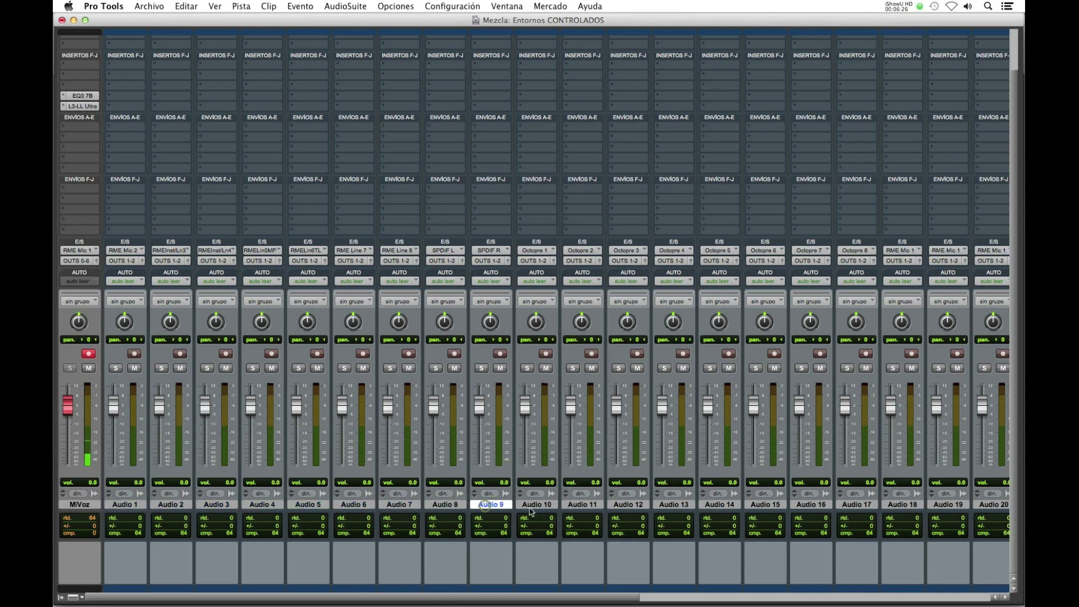
double_click(500, 589)
click(675, 48)
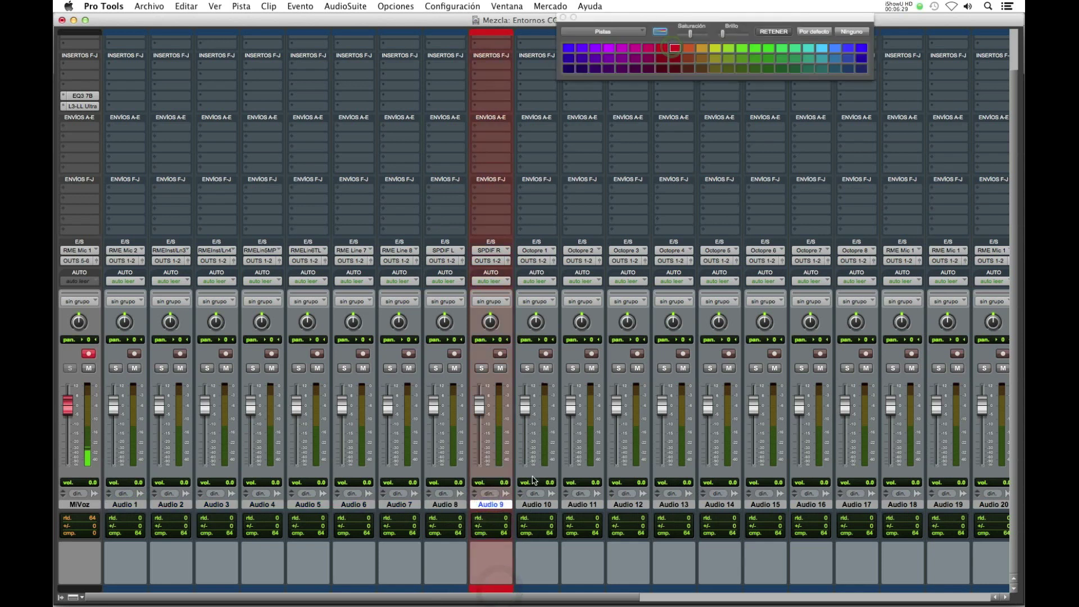
- Colour tracks Audio 10 to Audio 13 dark green and Audio 14 to Audio 17 mustard yellow
click(537, 504)
shift+click(674, 504)
click(741, 70)
click(722, 504)
scroll(721, 502, right, 2)
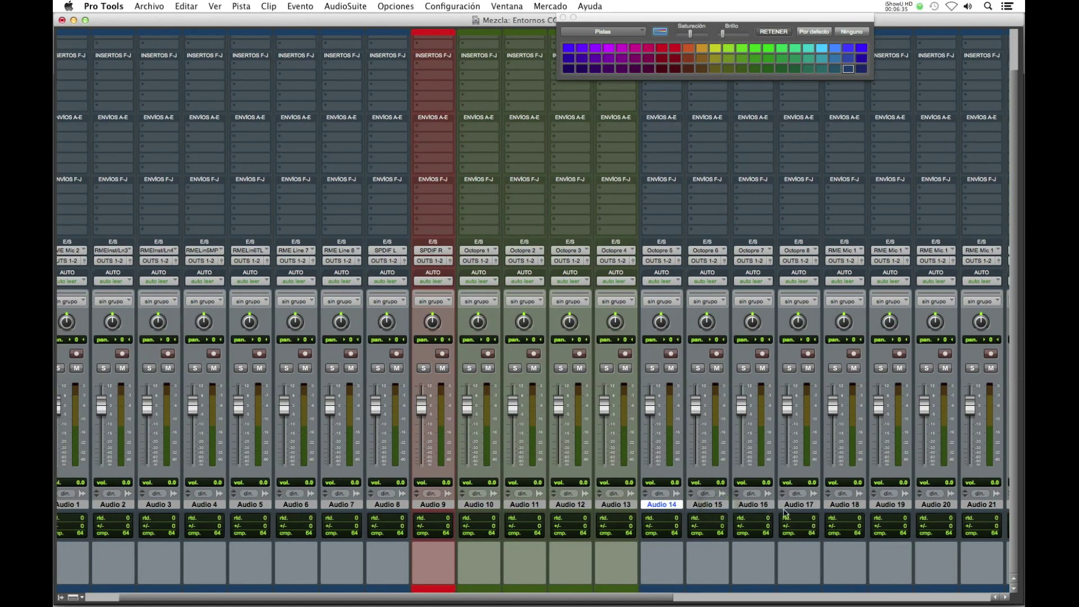
shift+click(798, 504)
click(715, 58)
- Colour tracks Audio 18 and Audio 19 bright purple, and tracks Audio 20 to Audio 24 dark purple
scroll(711, 419, right, 2)
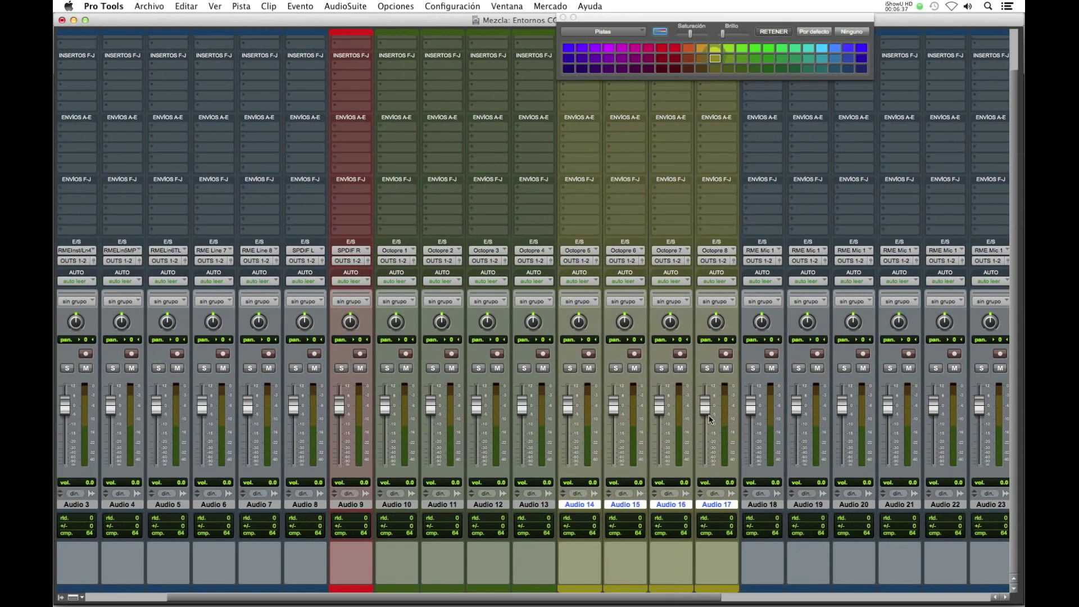
click(762, 504)
shift+click(808, 504)
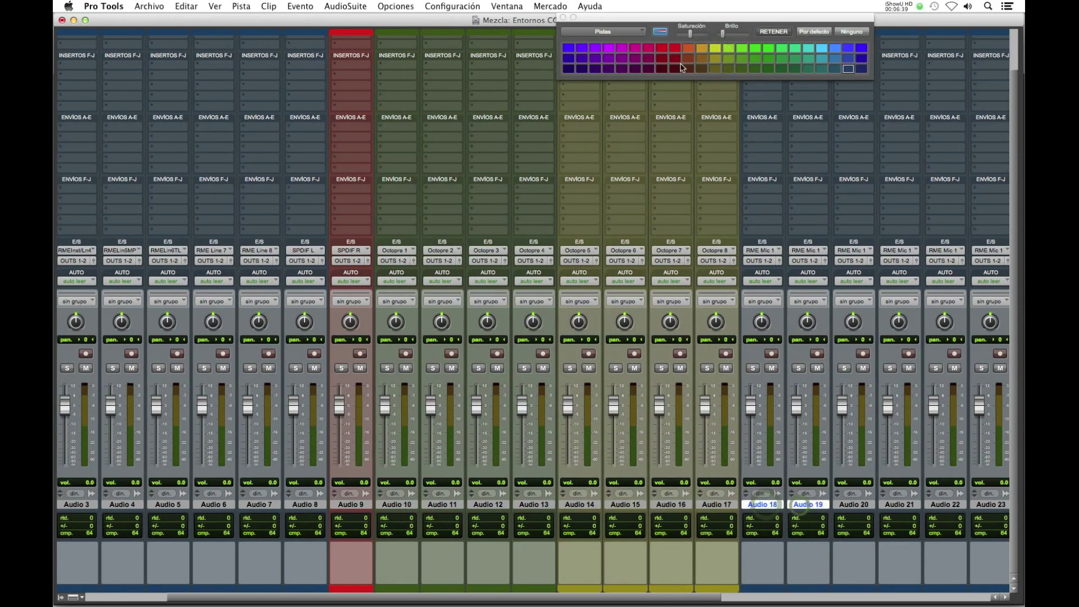
click(609, 48)
scroll(780, 507, right, 2)
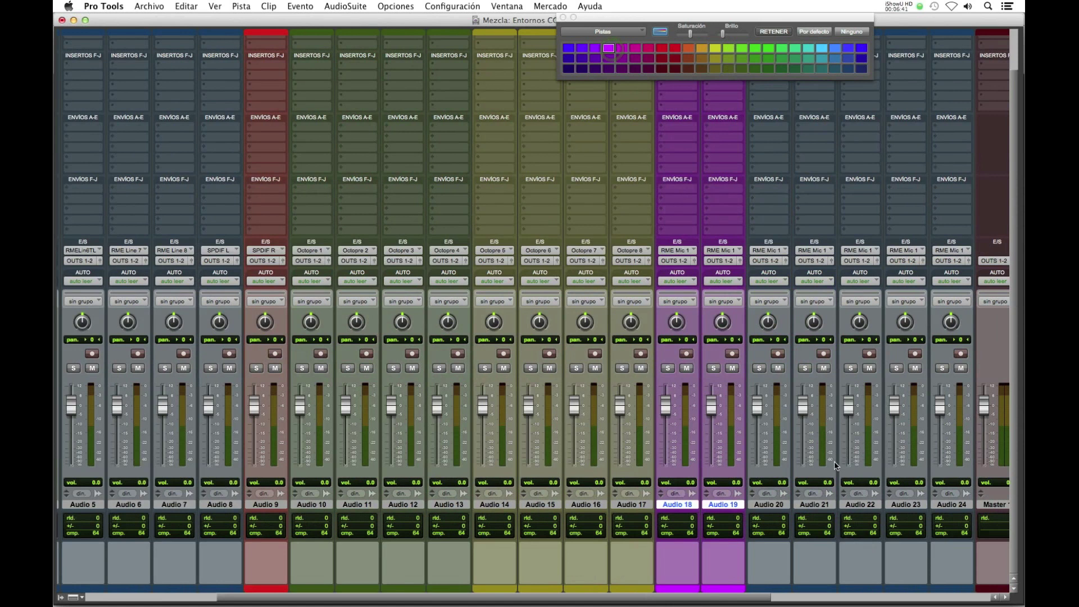
click(779, 505)
shift+click(952, 504)
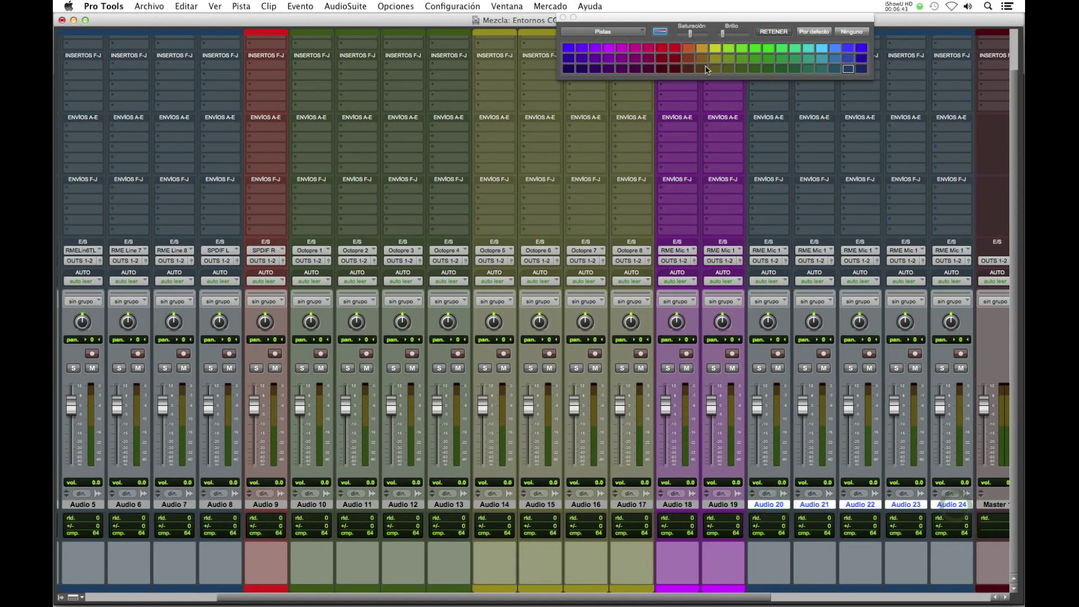
click(608, 69)
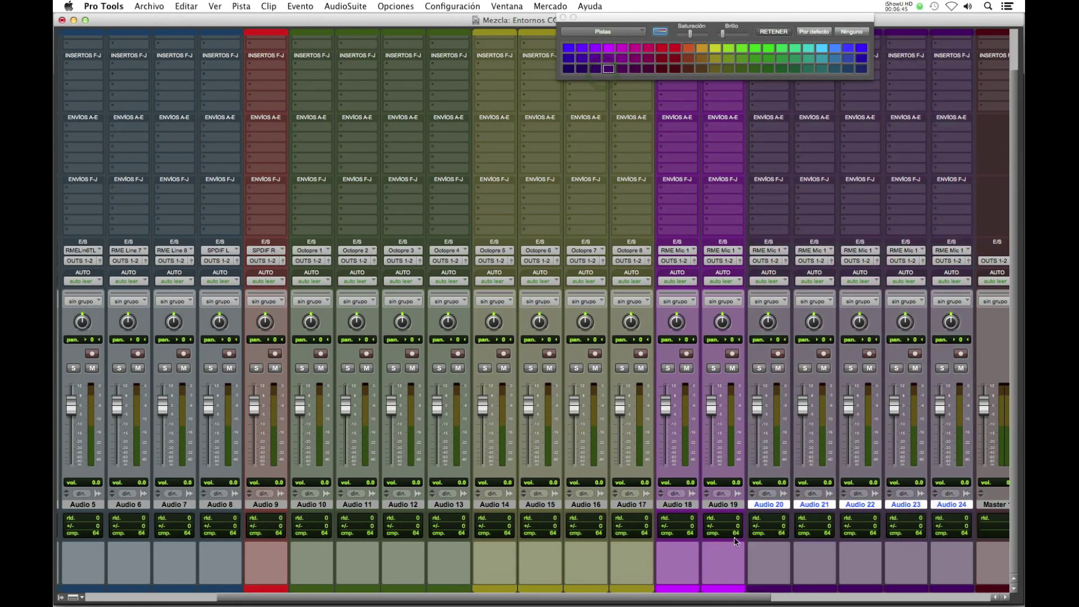
- Review the colour-coded groups of audio tracks across the mixer, from Audio 1 to Audio 24
click(685, 504)
scroll(684, 504, left, 5)
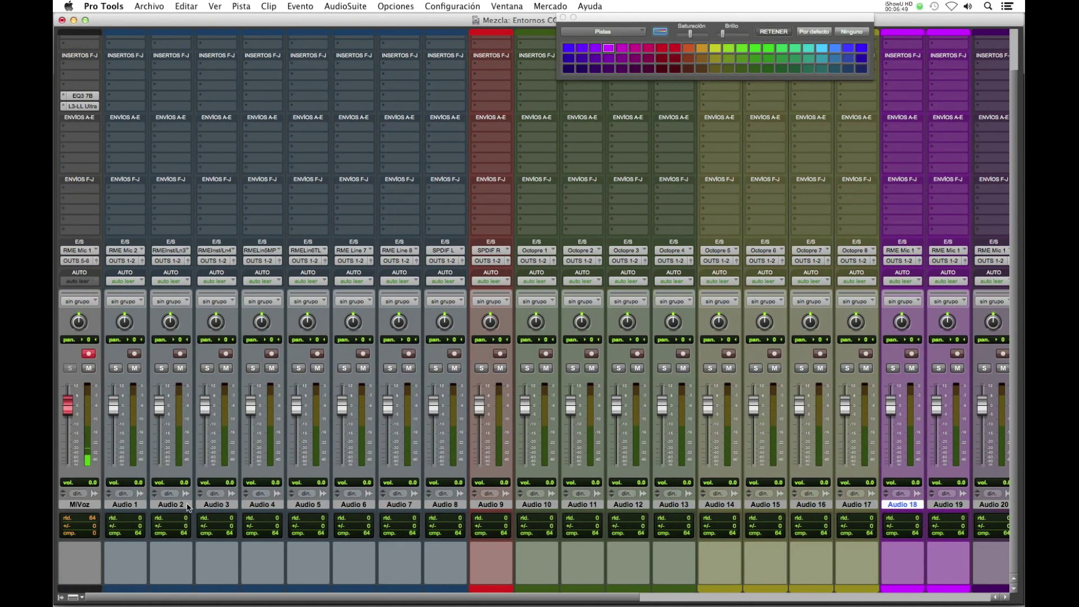
scroll(546, 528, right, 6)
scroll(535, 271, left, 3)
scroll(530, 487, right, 5)
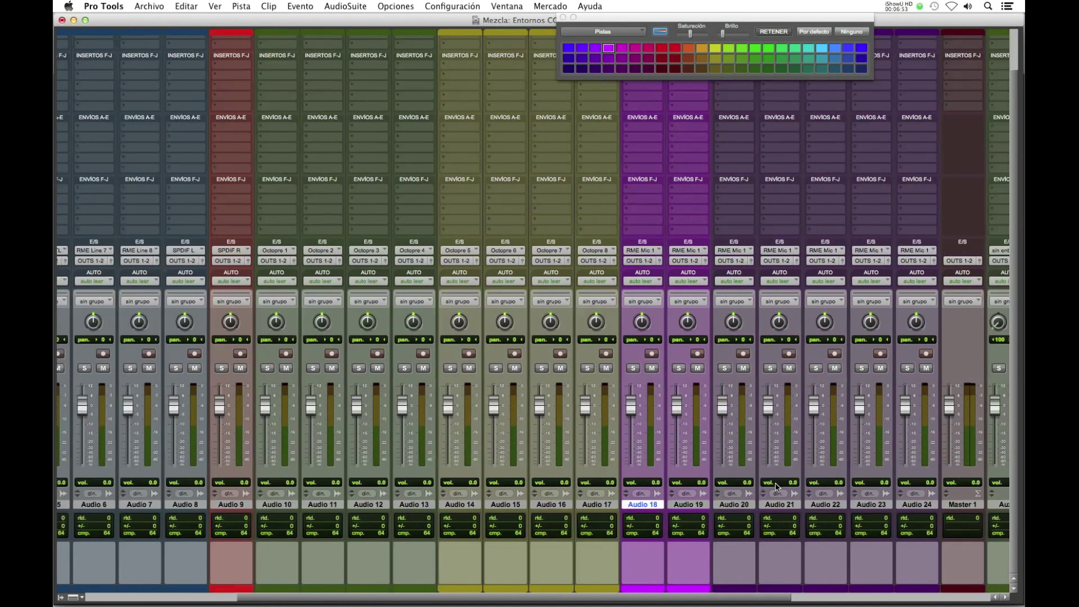
scroll(633, 527, left, 2)
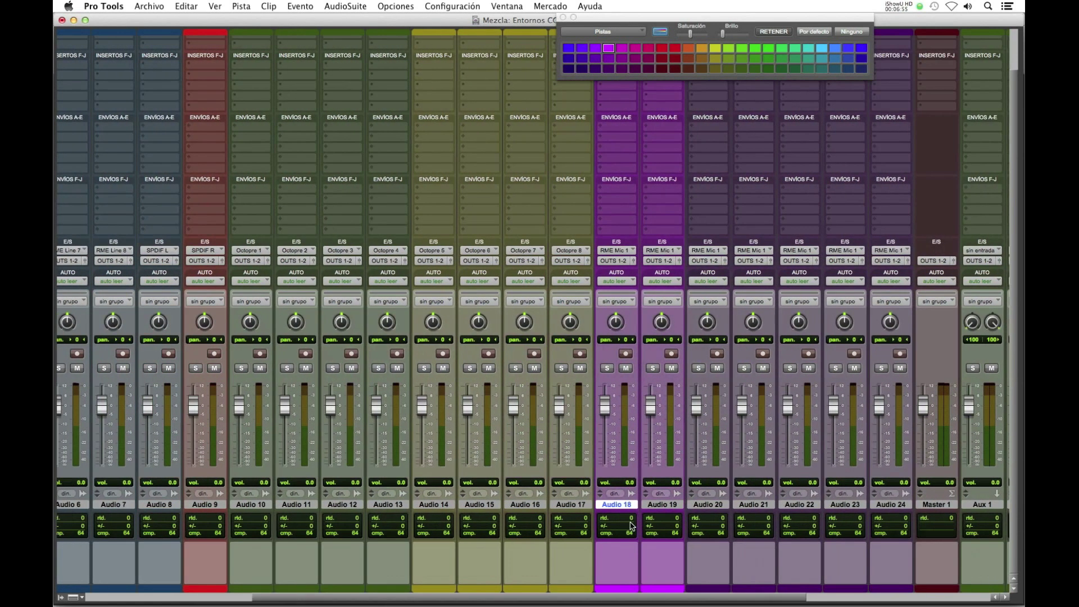
scroll(565, 499, left, 3)
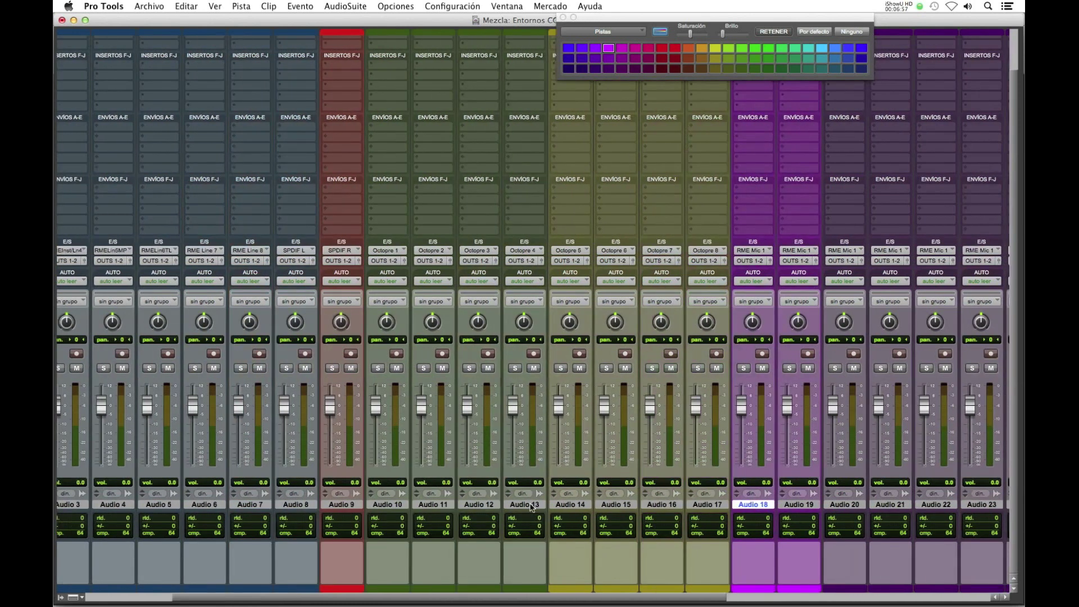
click(354, 507)
click(760, 504)
scroll(762, 503, left, 1)
click(319, 504)
click(229, 505)
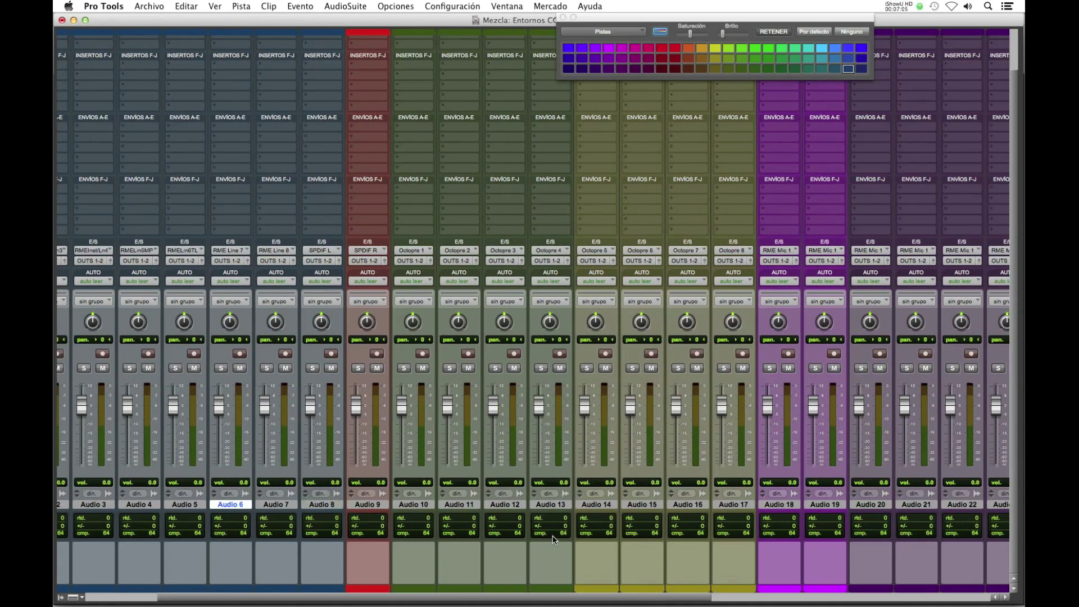
- Remove the colour from auxiliary tracks Aux 1 to Aux 8 by setting it to Ninguno
scroll(640, 554, right, 10)
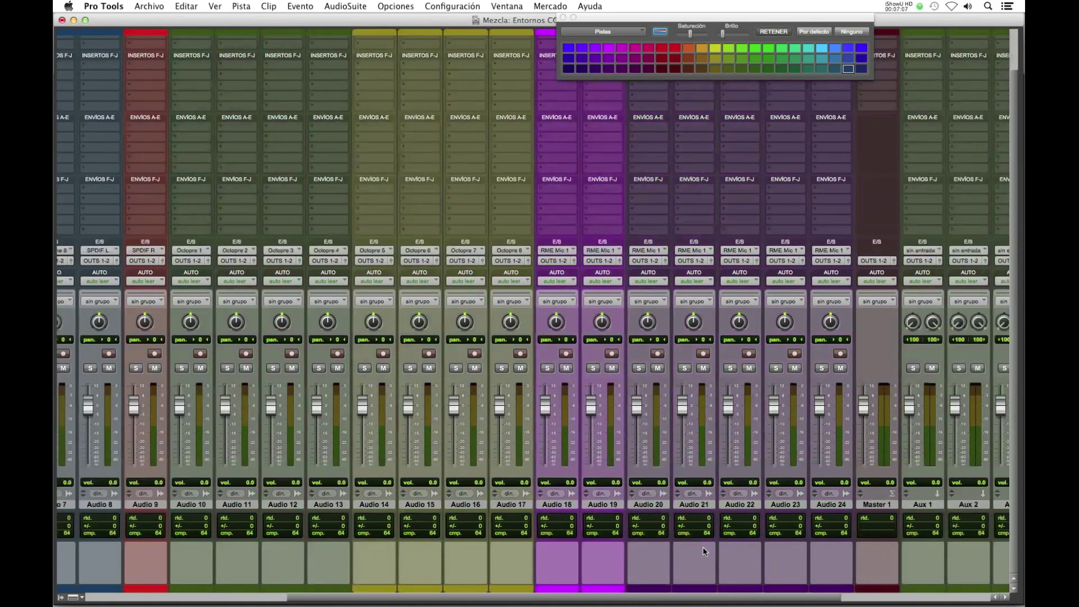
click(682, 508)
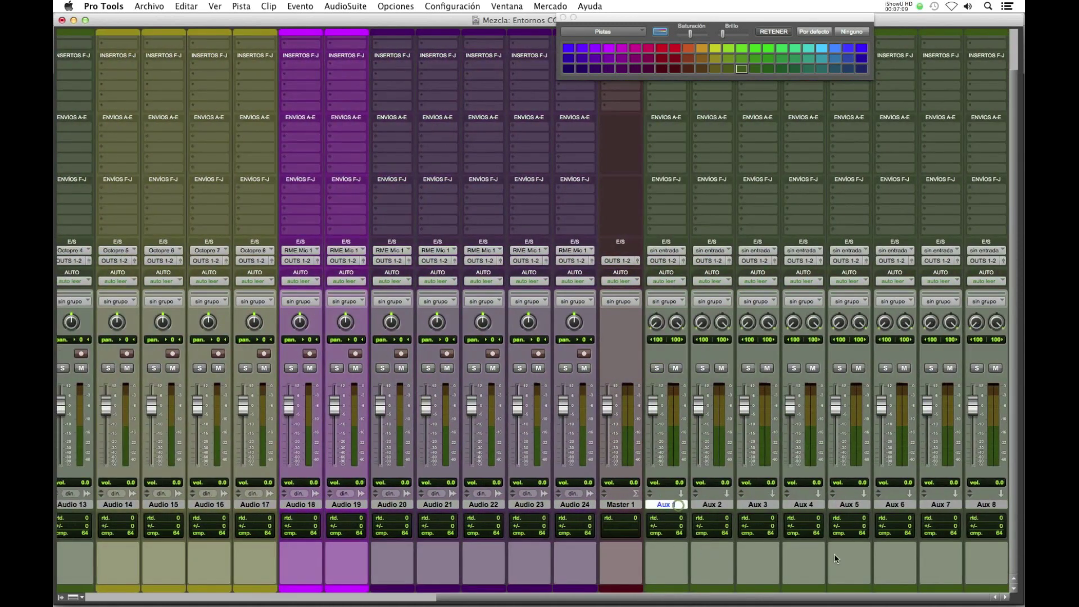
shift+click(993, 506)
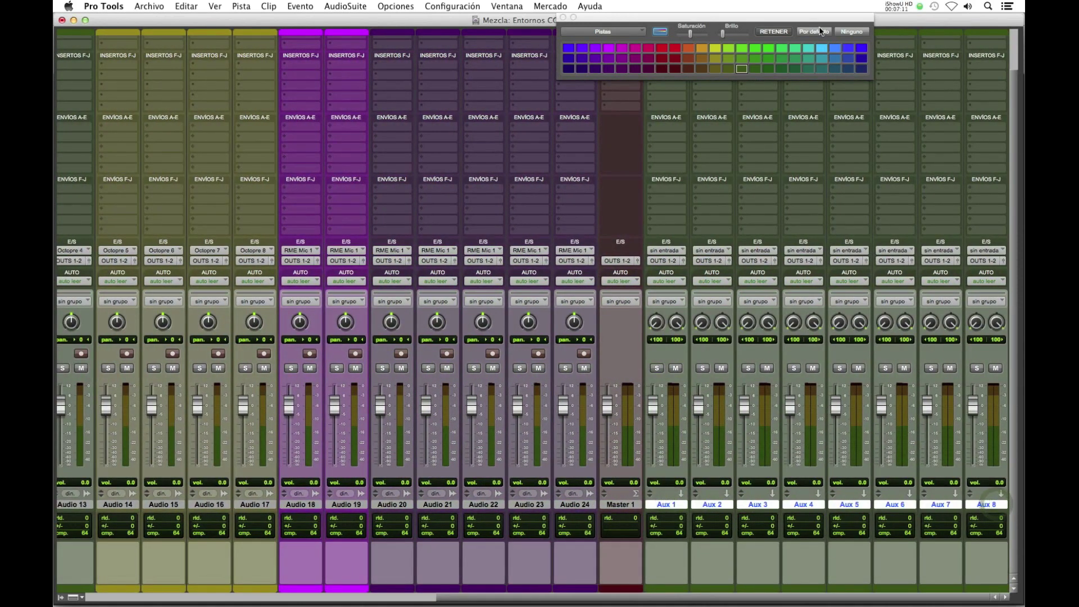
click(851, 32)
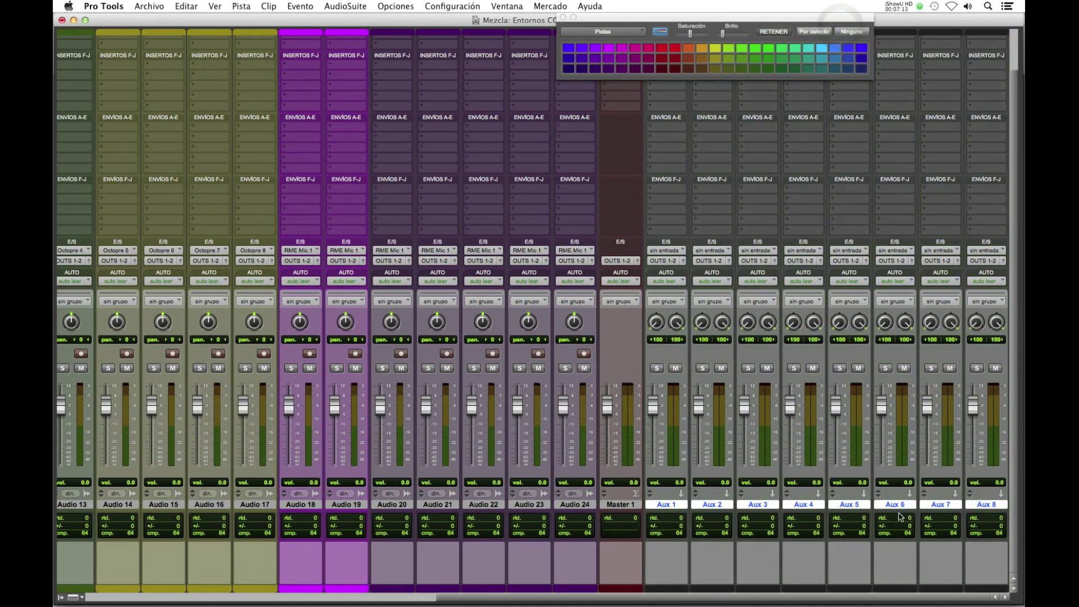
- Examine the whole mixer layout again, checking the coloured audio groups, the master fader and the uncoloured auxiliaries
scroll(733, 506, left, 5)
scroll(733, 506, left, 6)
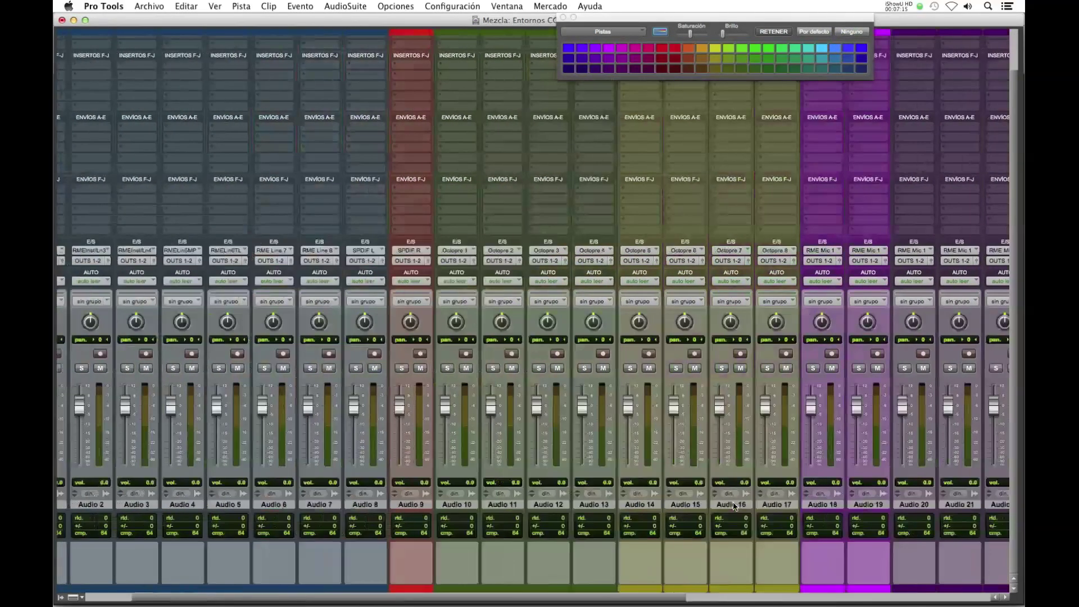
scroll(734, 506, left, 2)
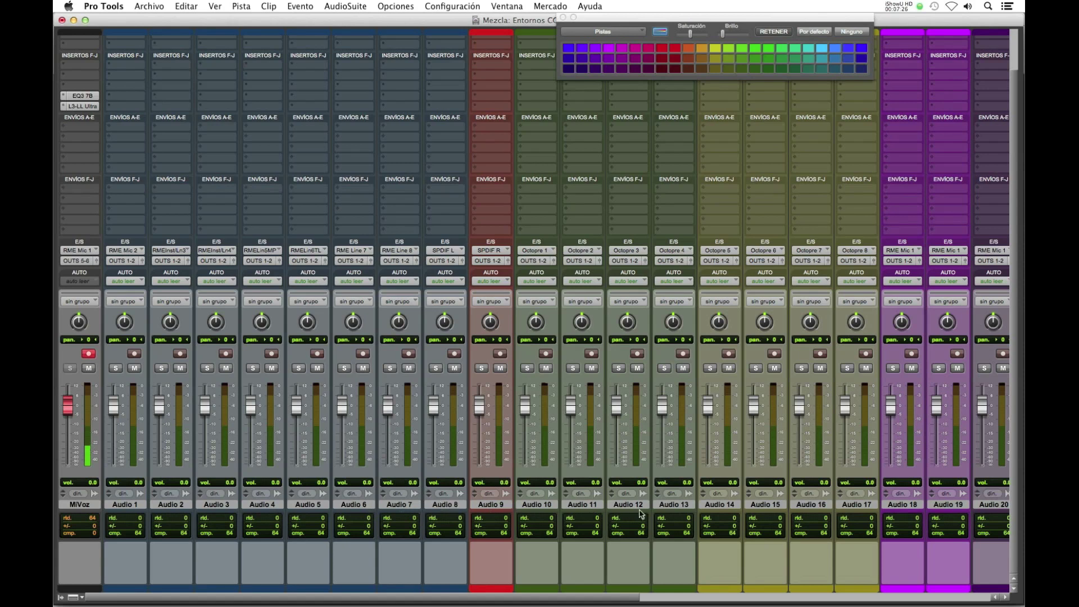
scroll(549, 512, right, 3)
scroll(549, 512, right, 8)
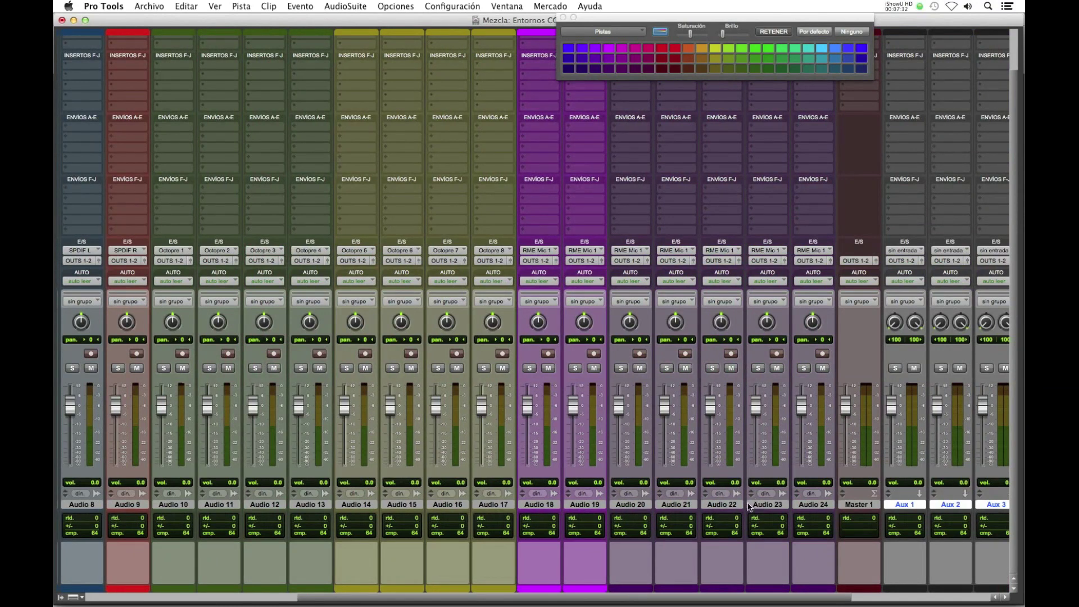
scroll(451, 413, left, 1)
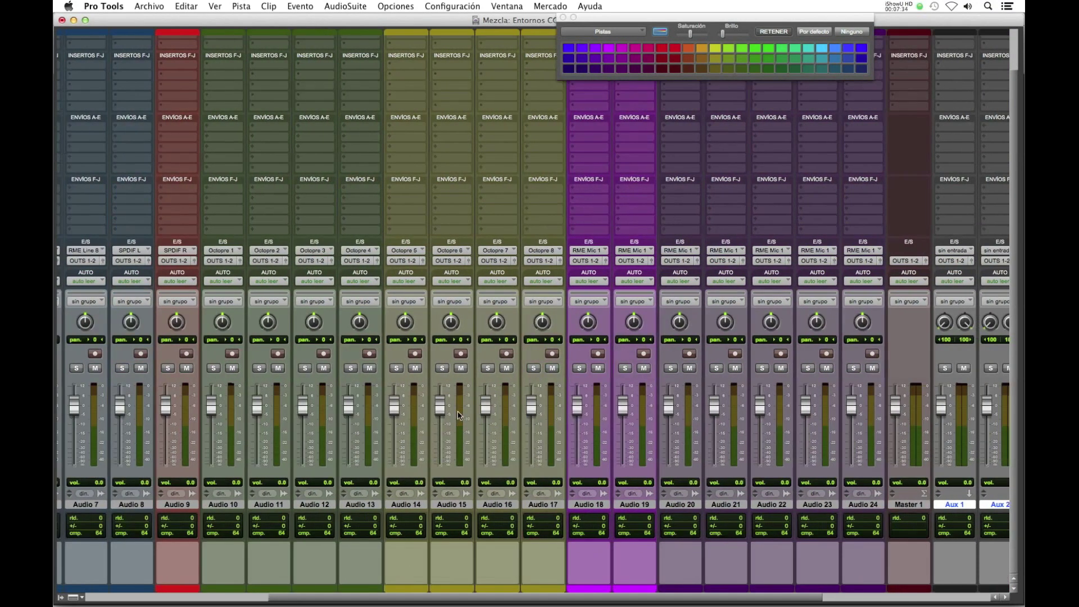
drag(579, 412, 577, 407)
alt+click(577, 406)
scroll(64, 410, left, 3)
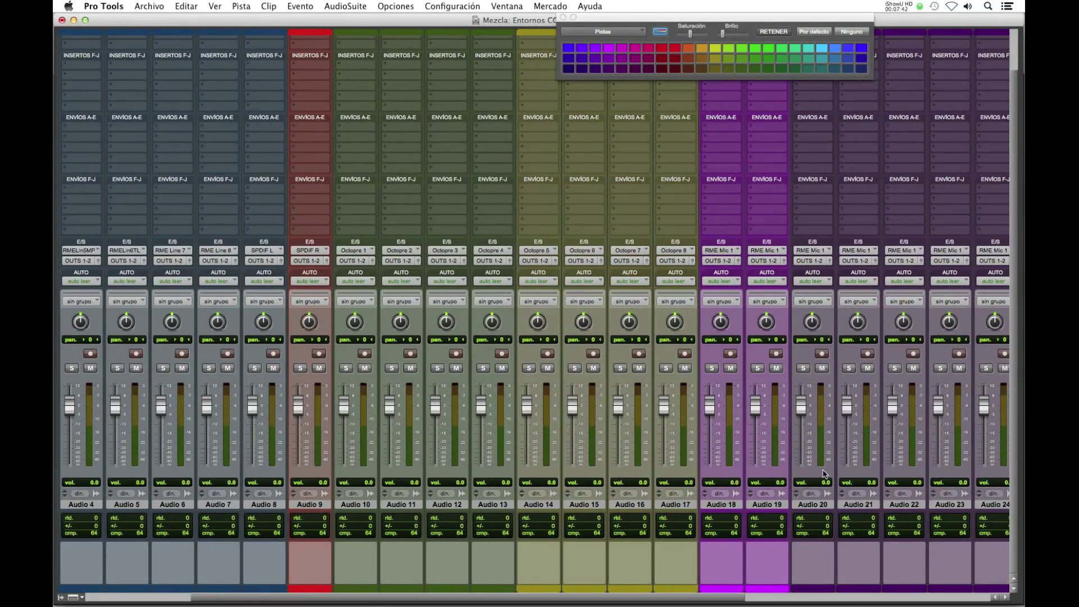
scroll(738, 506, right, 5)
click(753, 506)
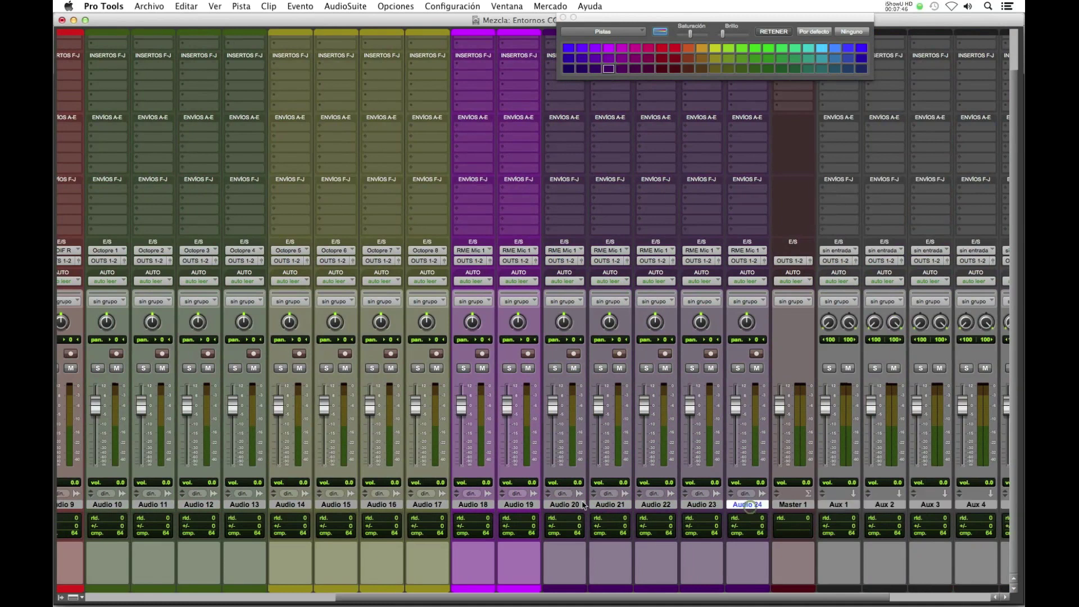
click(792, 504)
click(838, 504)
scroll(787, 495, left, 6)
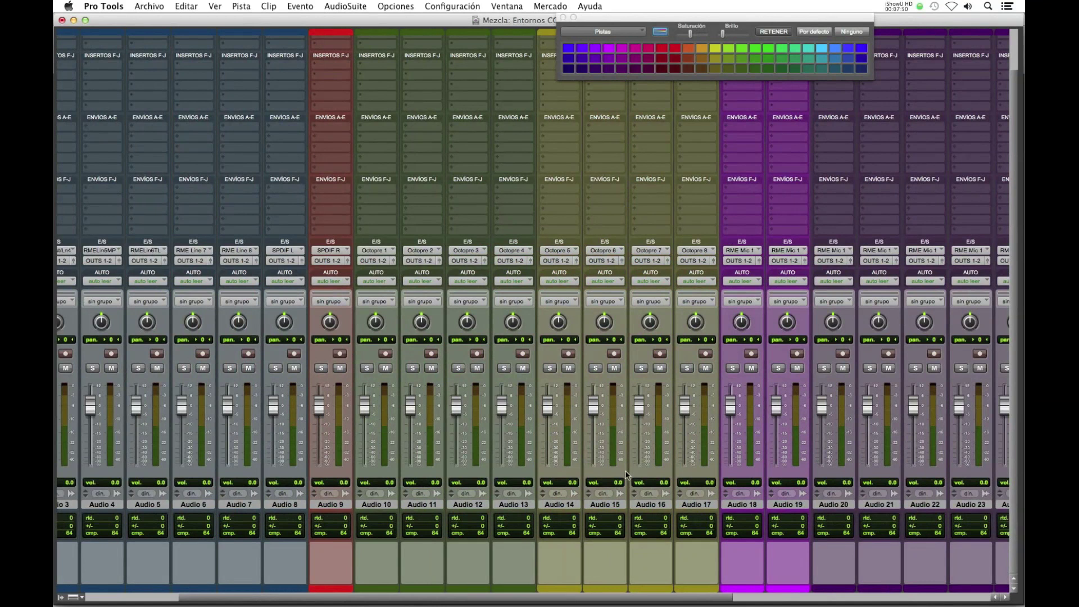
- Insert the SSLChannel plug-in in the first insert slot of all audio and auxiliary tracks at once, from Audio 1 onward
scroll(581, 477, left, 3)
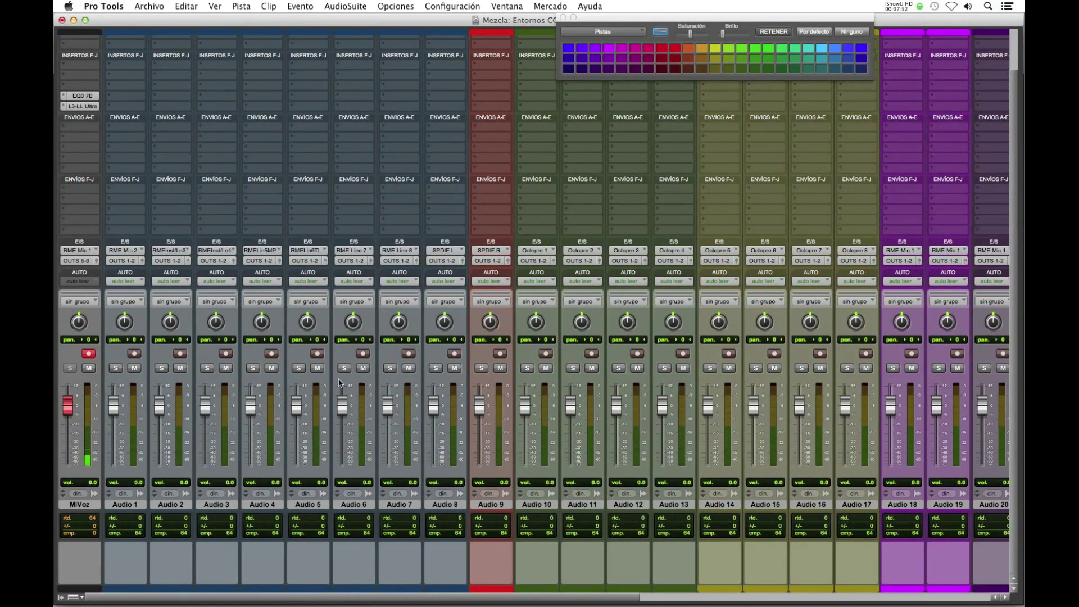
scroll(313, 403, right, 1)
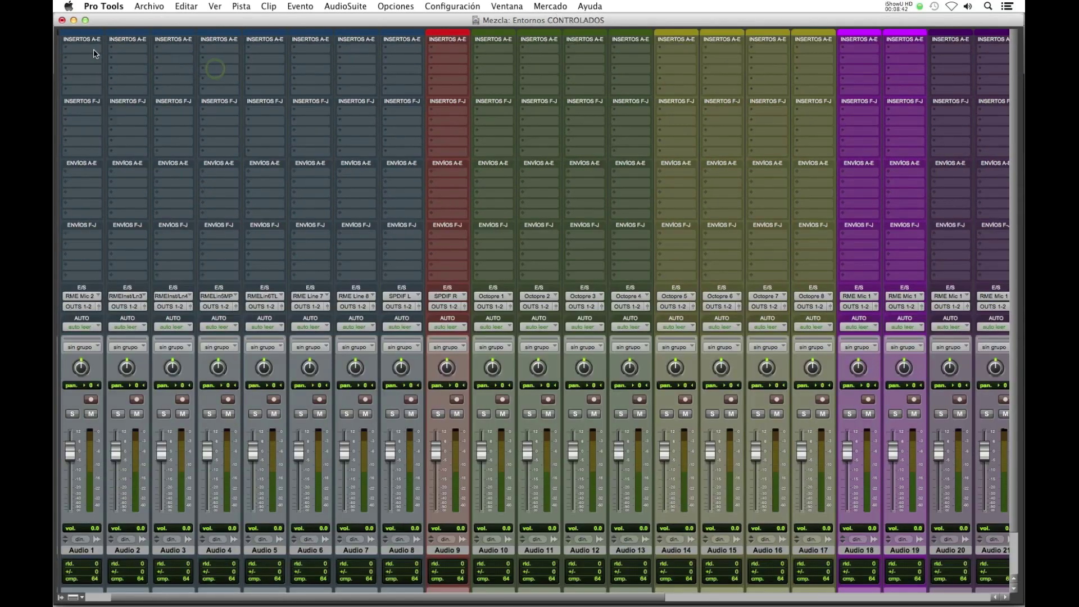
click(93, 49)
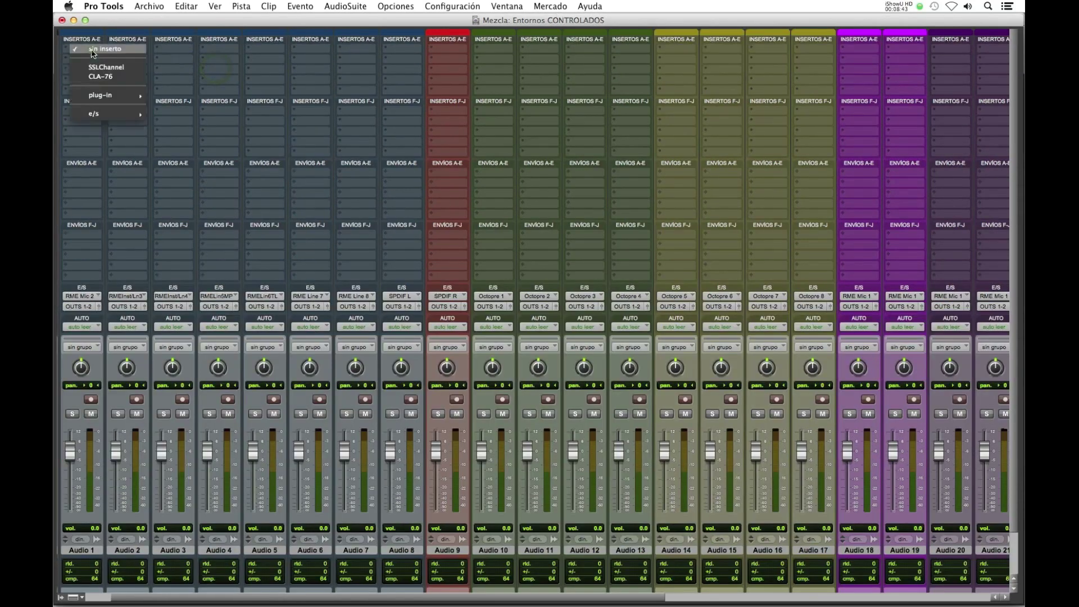
alt+click(116, 67)
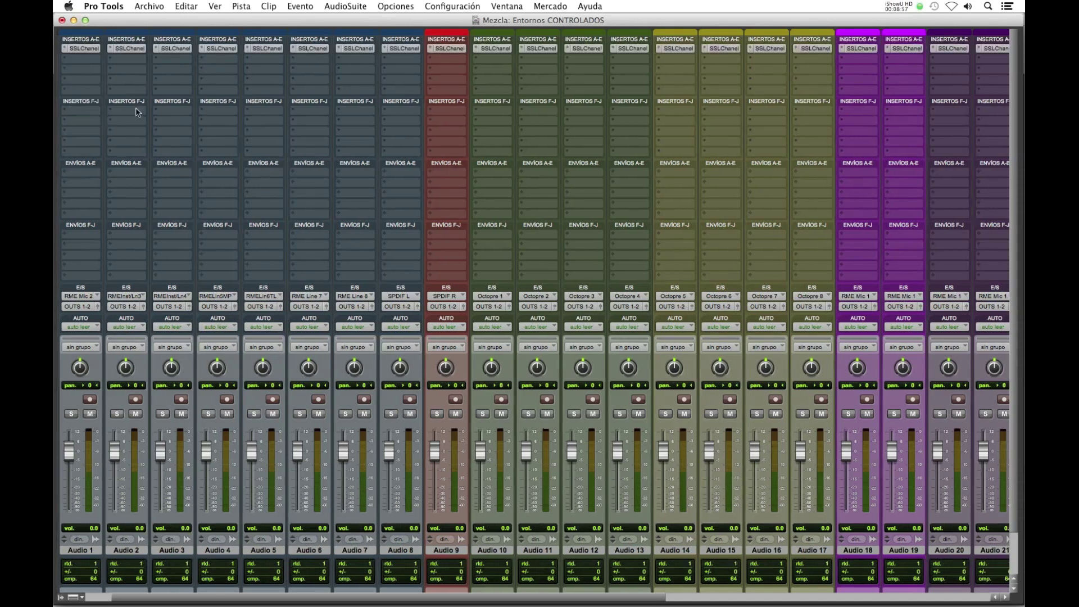
- Insert the stereo multichannel dynamics plug-in SSLComp in the first insert slot of Master 1, and close its plug-in window
scroll(216, 107, right, 6)
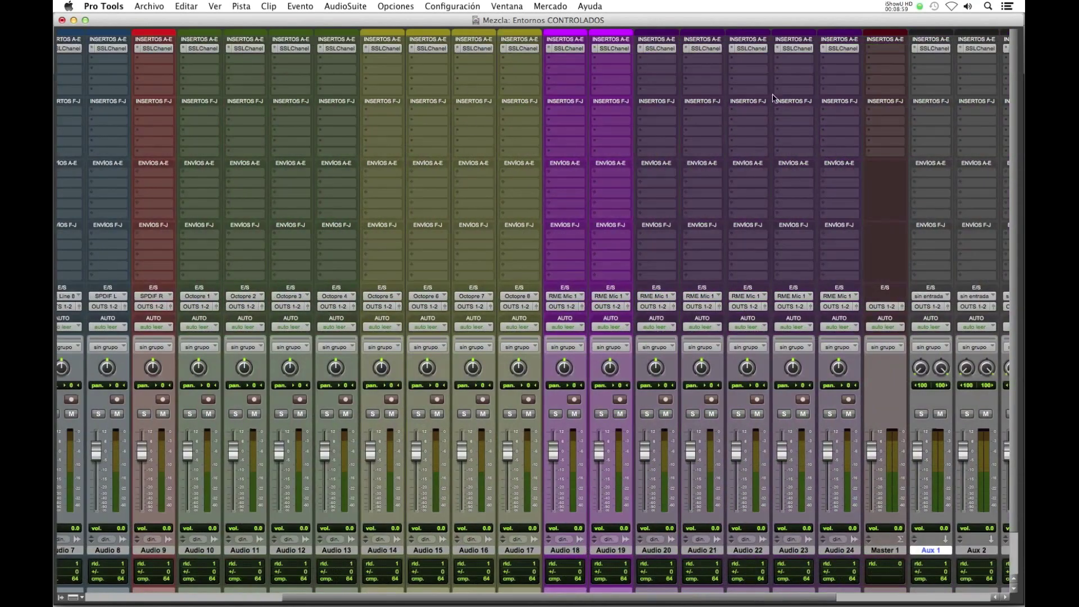
scroll(654, 163, left, 2)
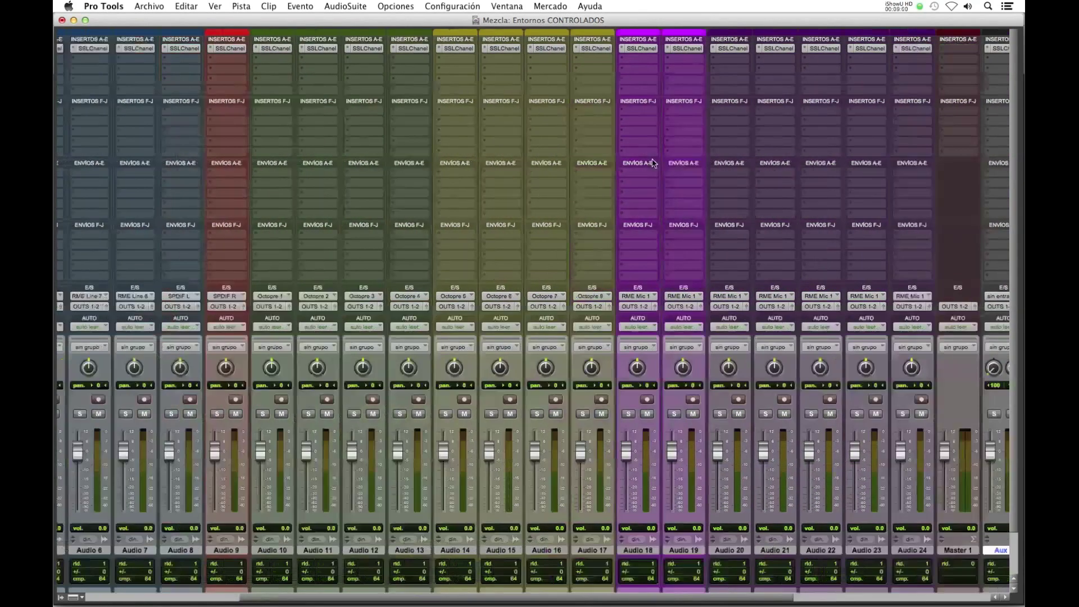
scroll(461, 138, left, 1)
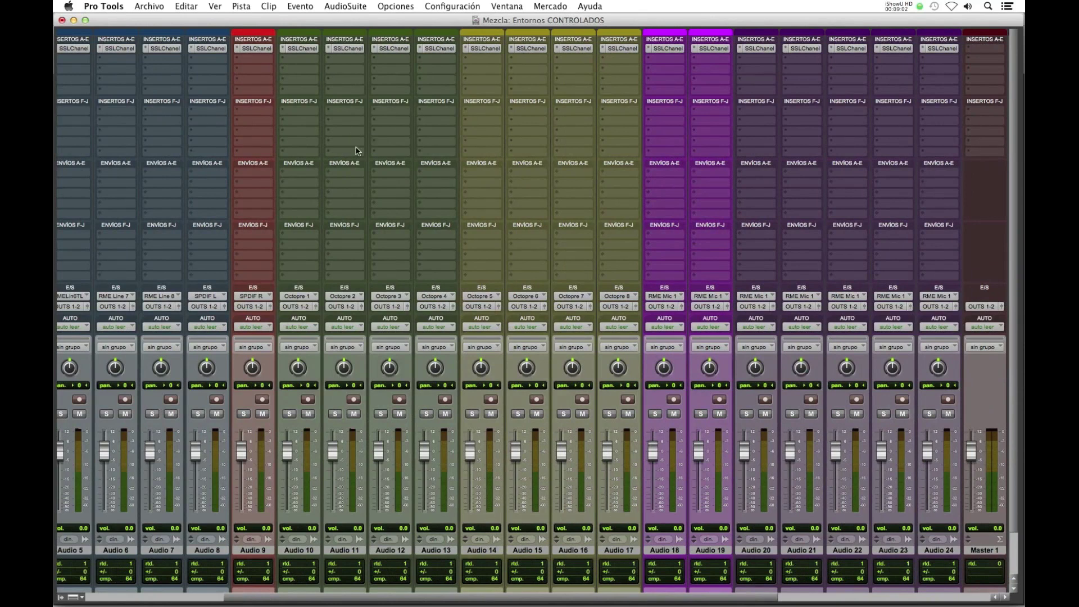
scroll(343, 149, left, 1)
click(122, 50)
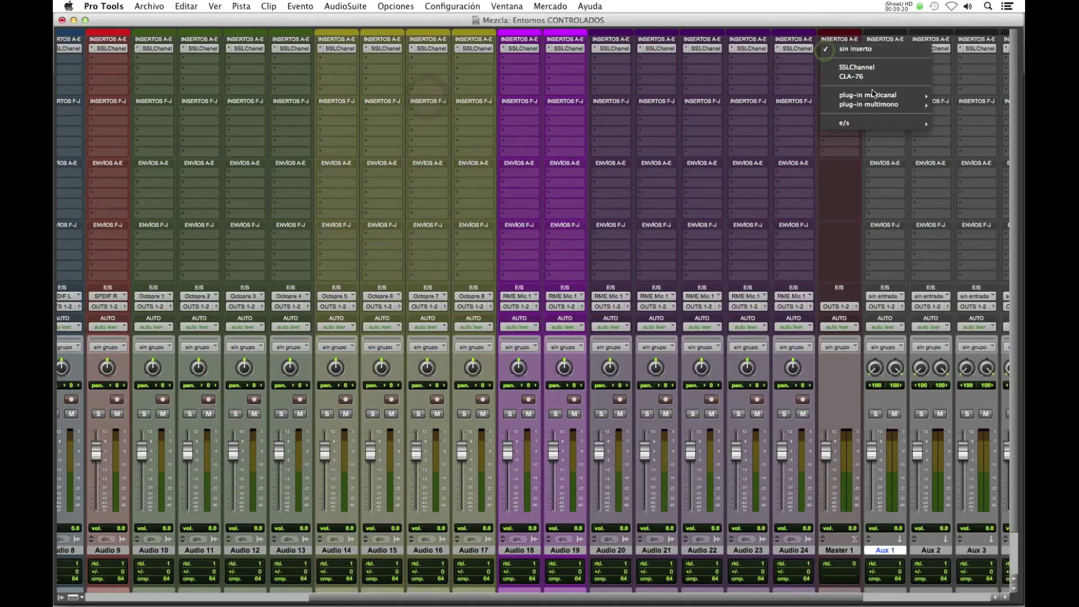
mouse_move(873, 94)
mouse_move(748, 104)
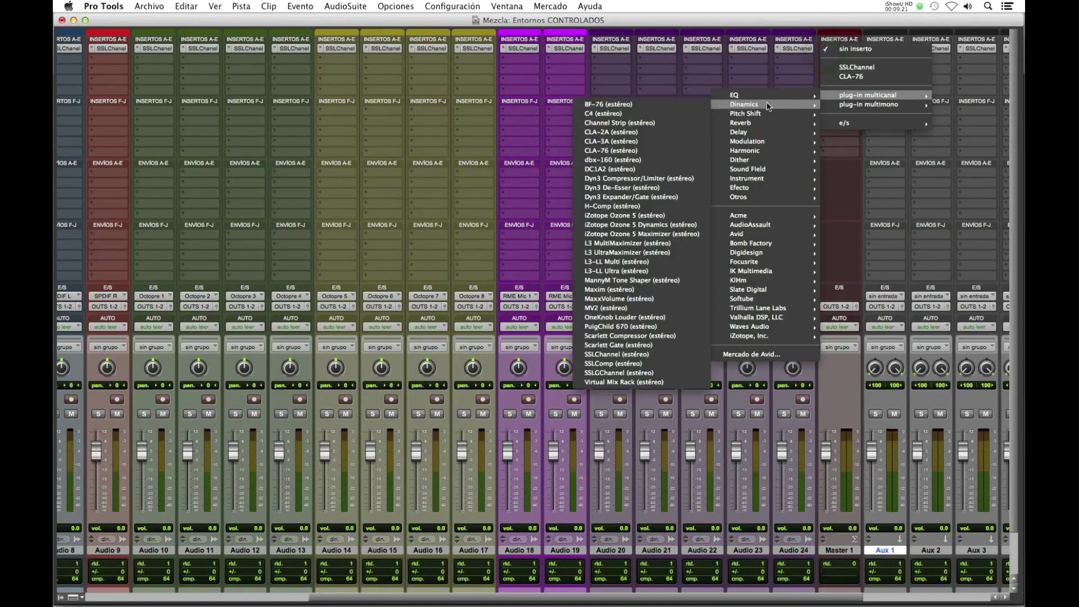
click(629, 363)
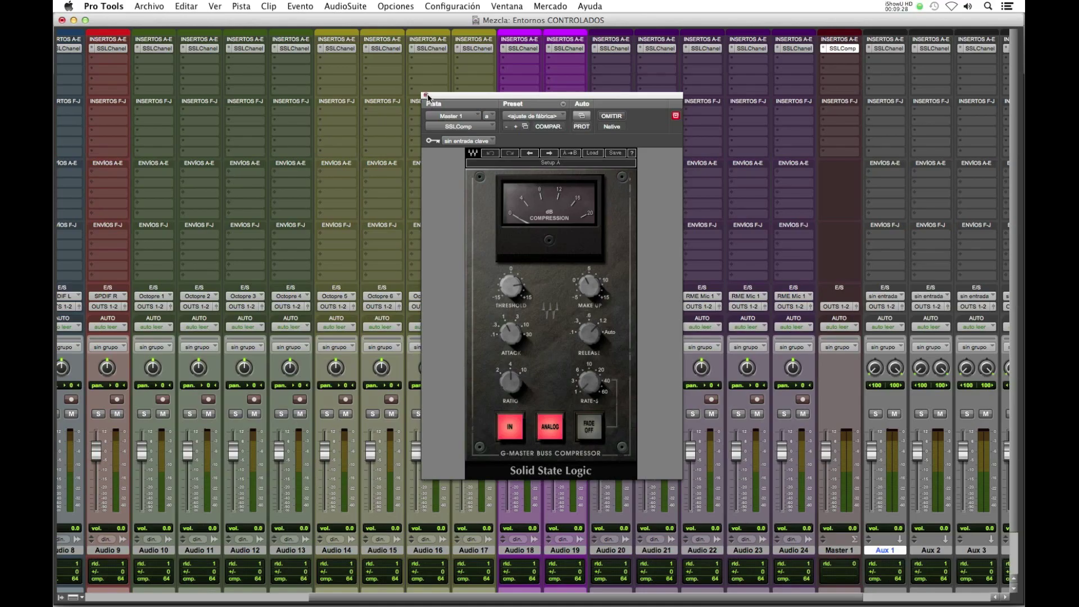
click(393, 81)
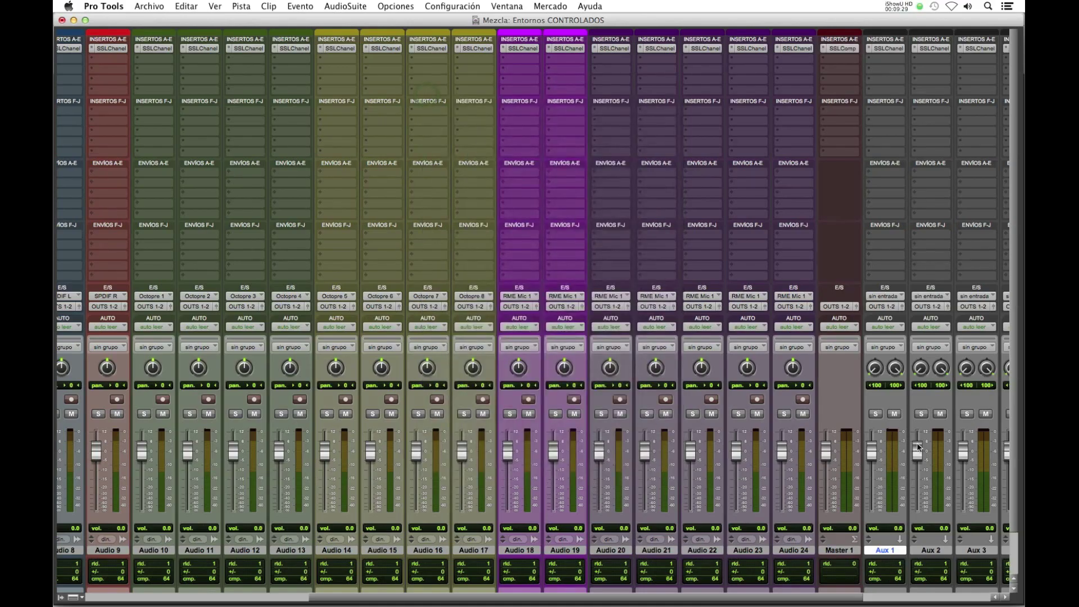
- Review the plug-in inserts across the mixer, from the first audio tracks to the master and auxiliary tracks
scroll(663, 221, left, 3)
scroll(663, 221, left, 4)
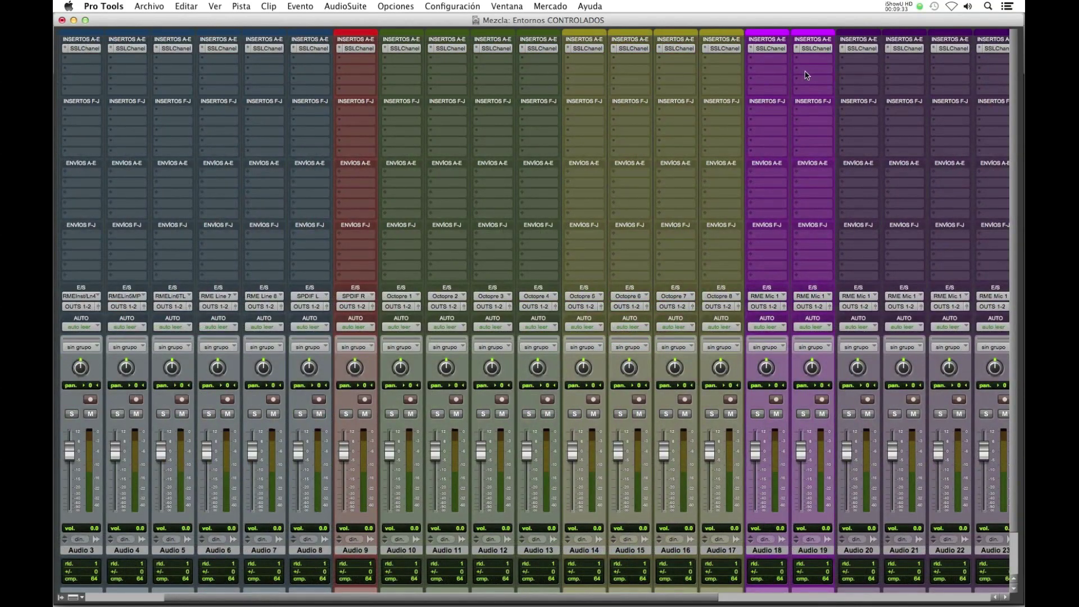
scroll(558, 310, left, 3)
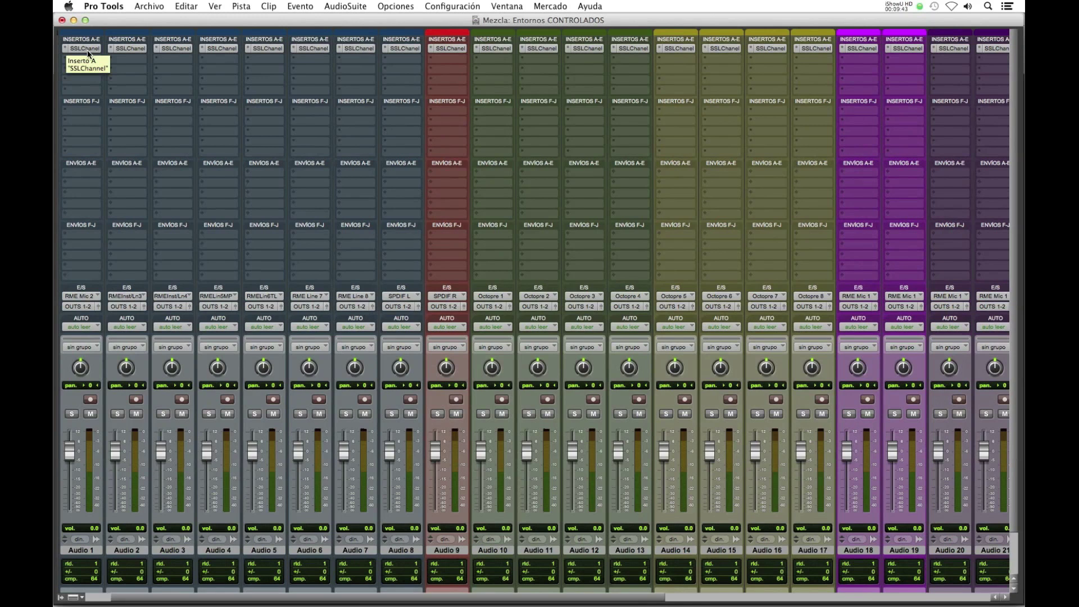
scroll(129, 134, right, 3)
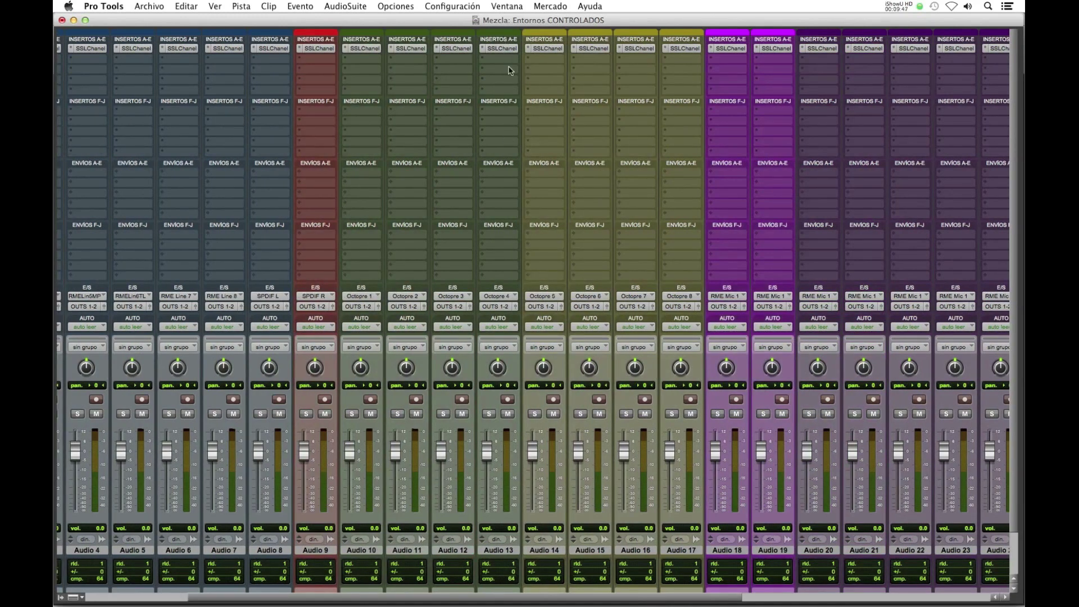
scroll(575, 116, right, 4)
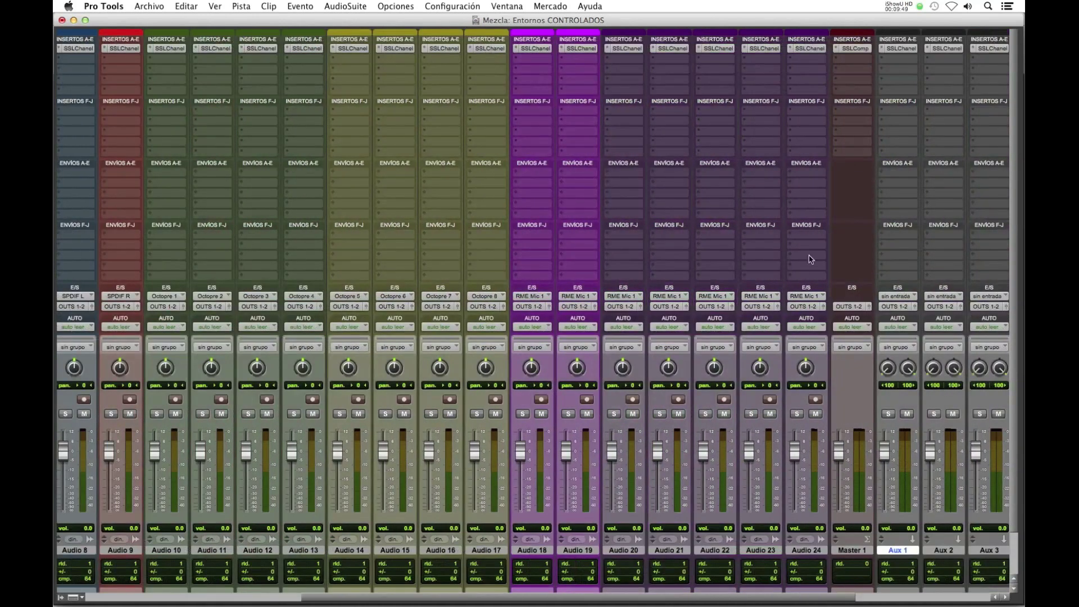
scroll(722, 270, left, 5)
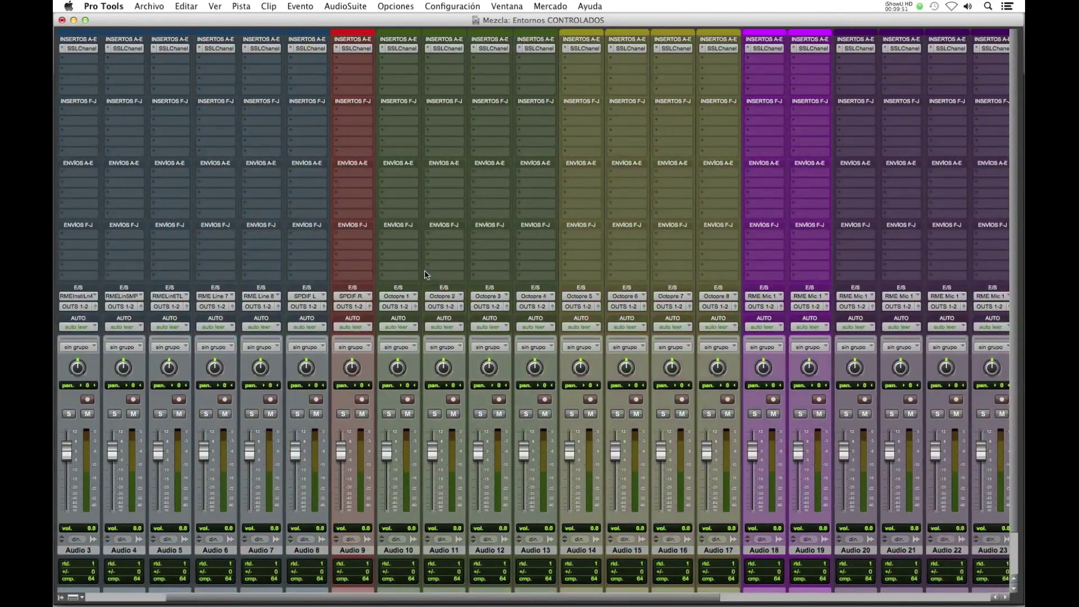
scroll(143, 67, left, 1)
- Save the session as a system template named SSL4000 24T in the * Harry Up! category
click(149, 6)
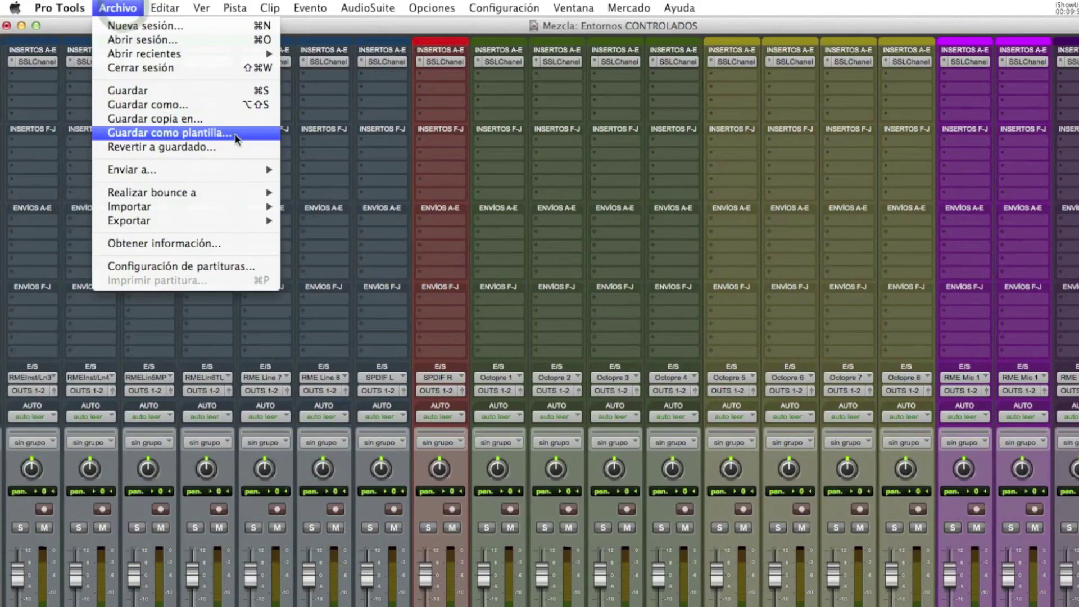
click(239, 105)
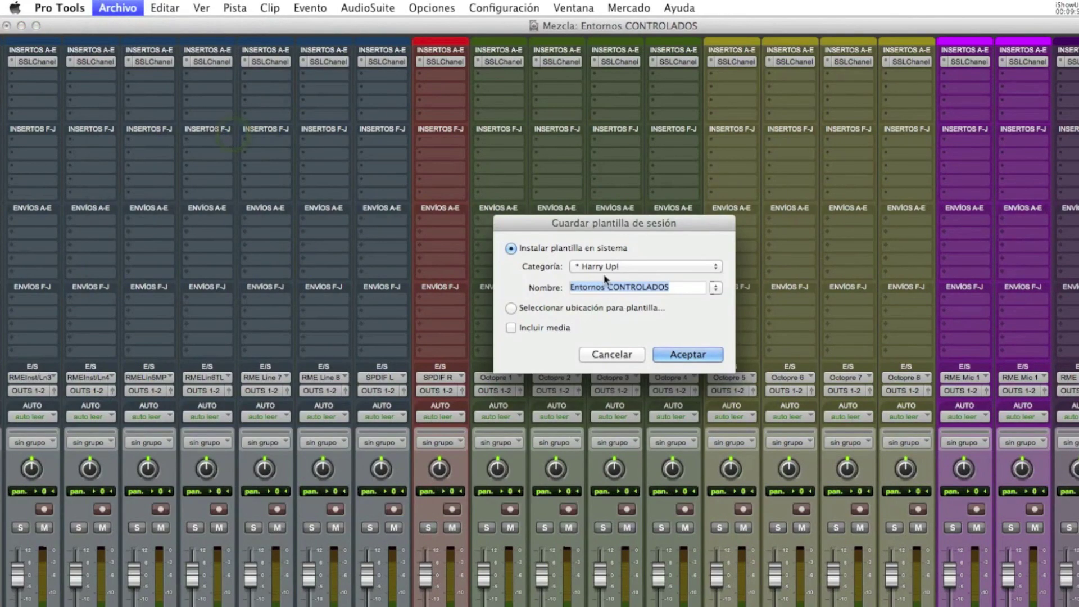
text(SSL$000)
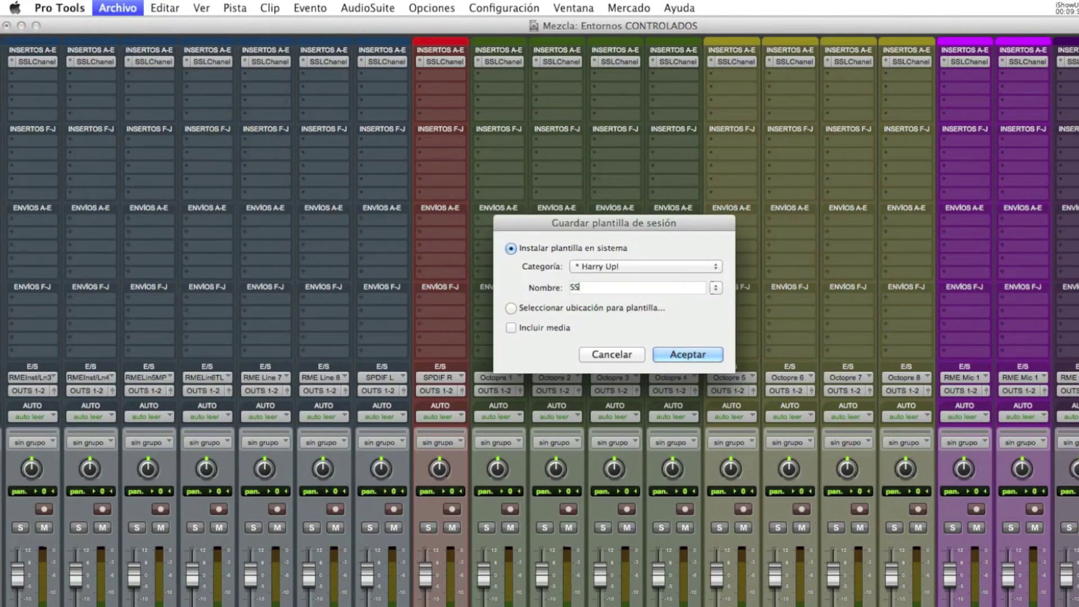
text( 24T)
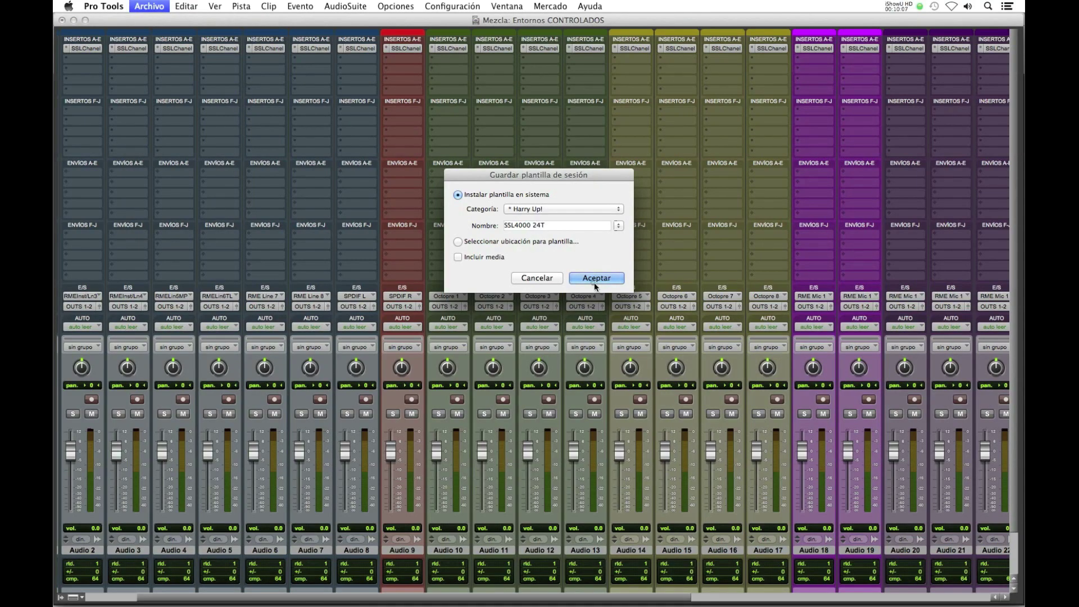
key(Return)
- Check that the SSL4000 24T template can be selected for a new session, and cancel without creating one
click(149, 6)
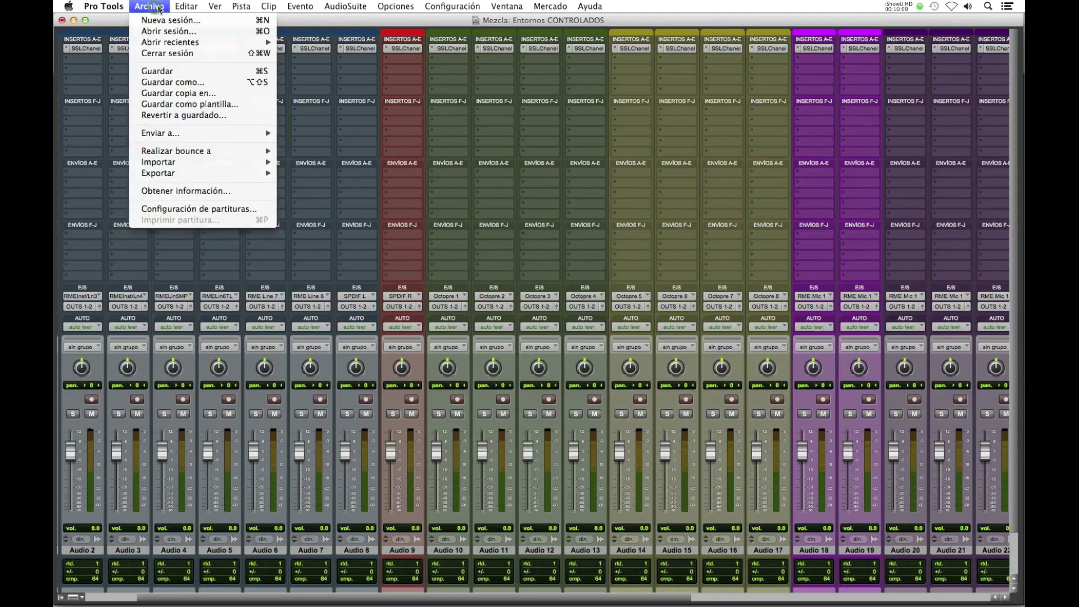
click(163, 22)
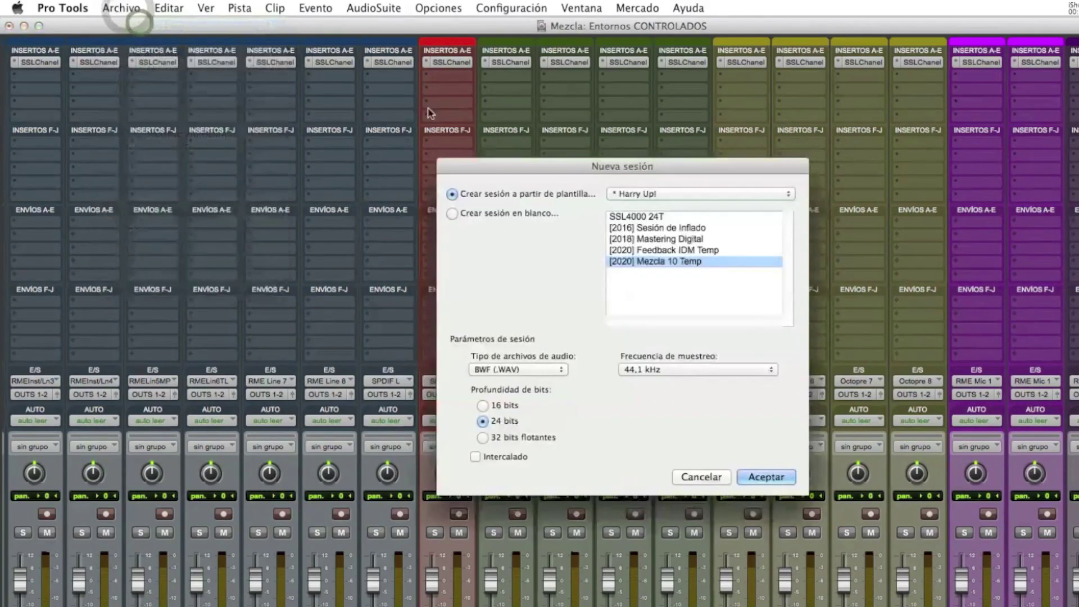
click(646, 217)
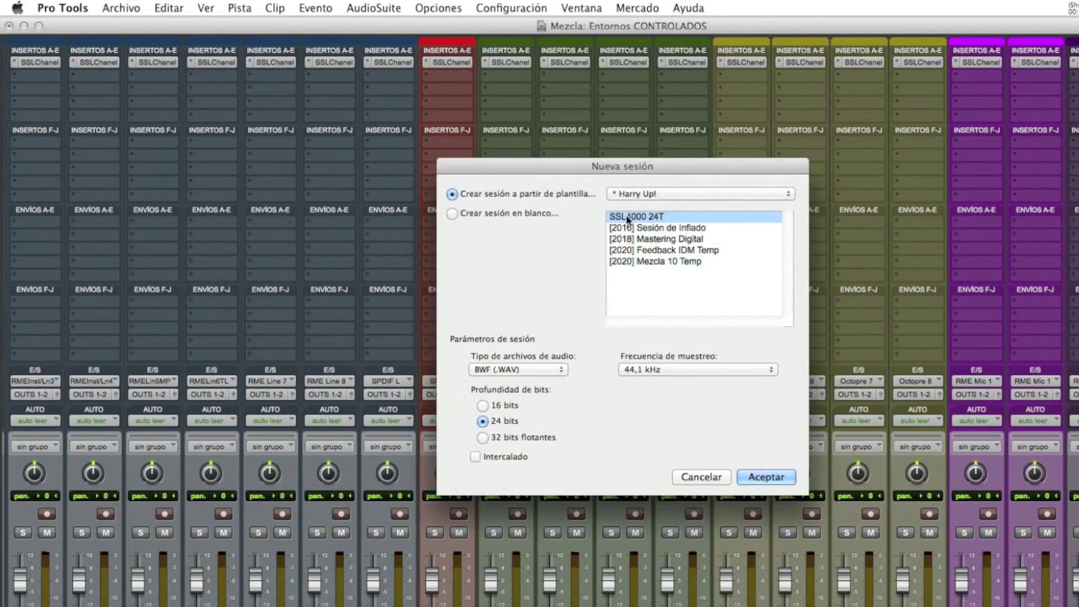
click(702, 478)
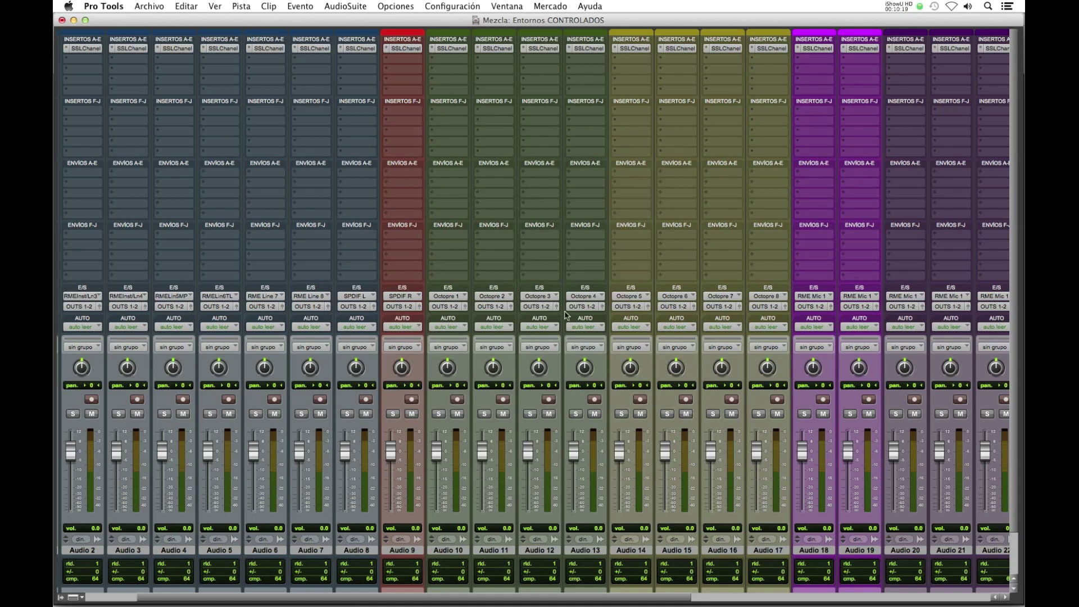
- Examine the complete mixer template, going over the coloured audio tracks, Master 1 and auxiliaries Aux 1 to Aux 8
scroll(607, 399, right, 10)
scroll(603, 404, right, 1)
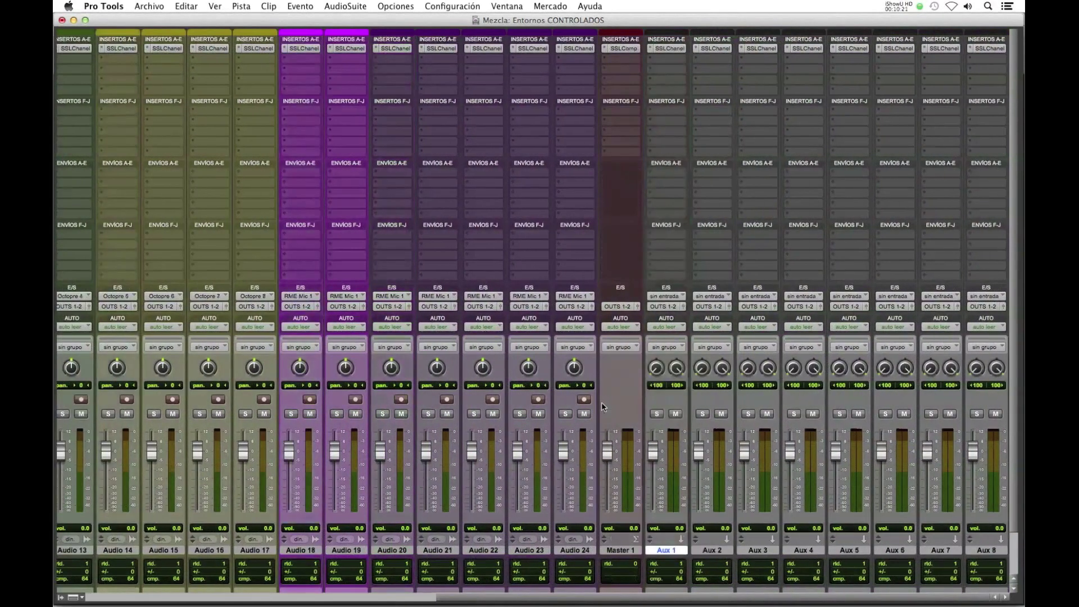
scroll(240, 304, left, 7)
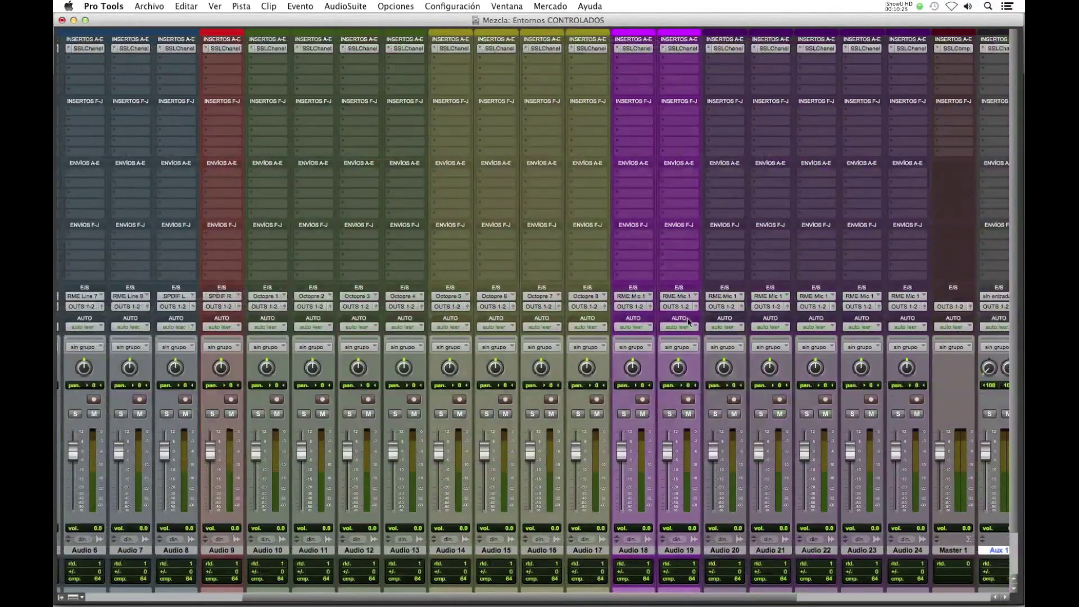
scroll(513, 220, right, 7)
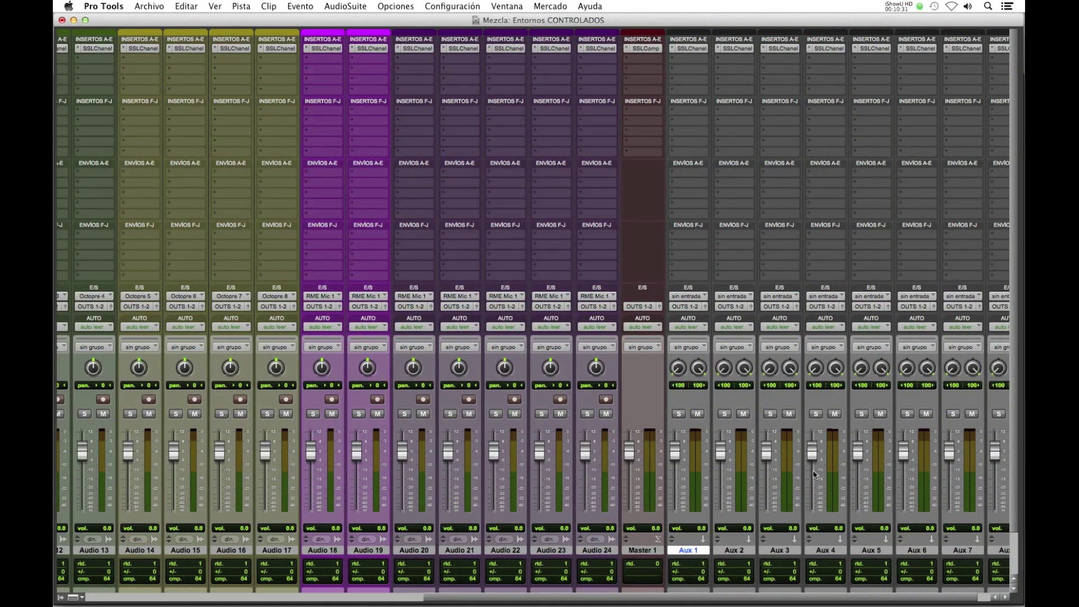
scroll(410, 478, left, 2)
scroll(419, 474, left, 5)
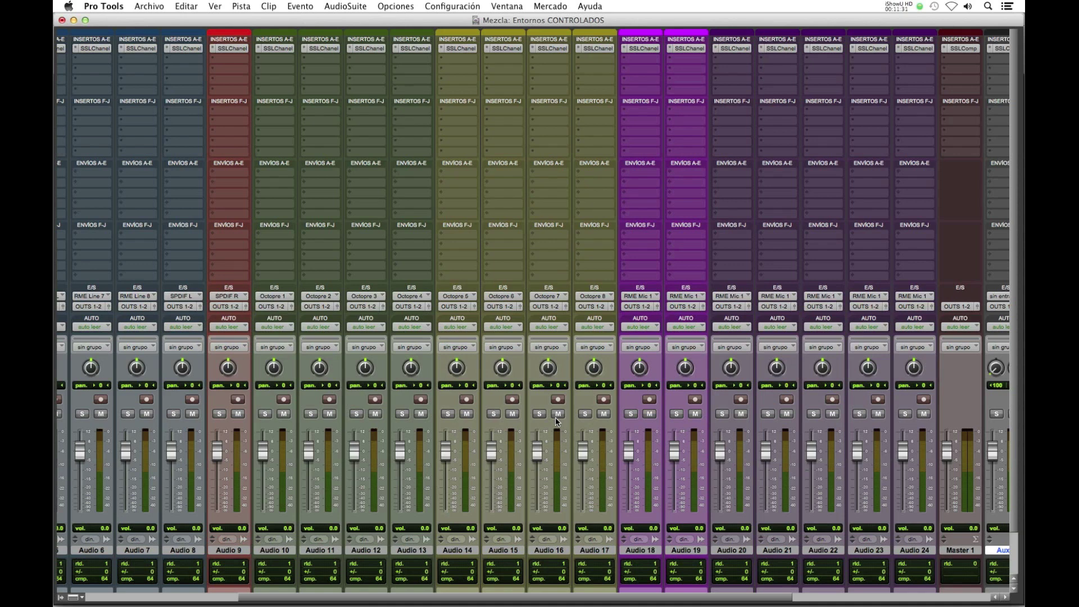
scroll(555, 418, right, 5)
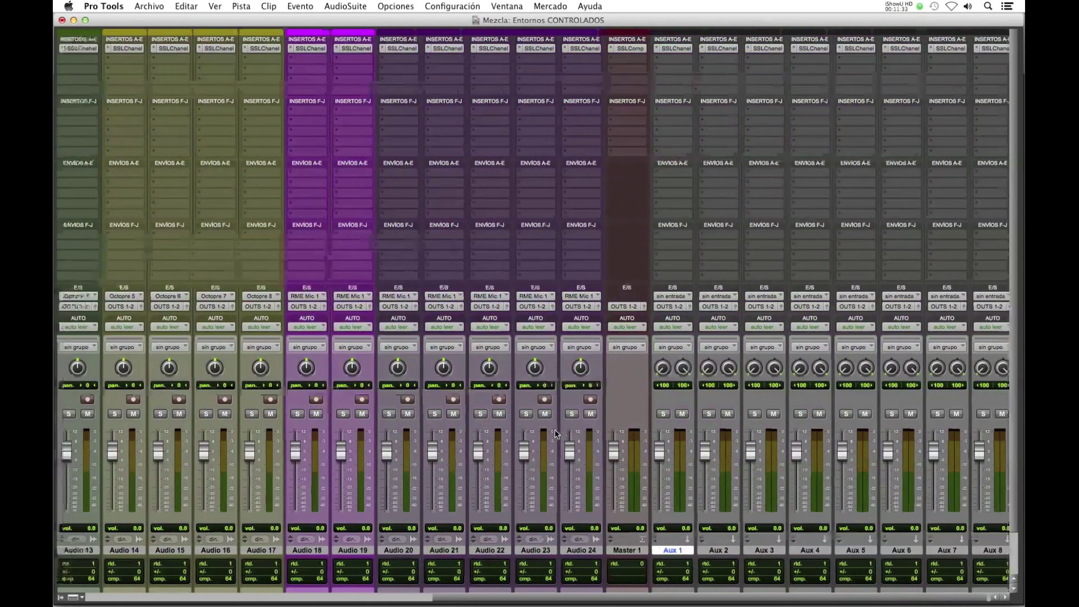
scroll(556, 433, left, 5)
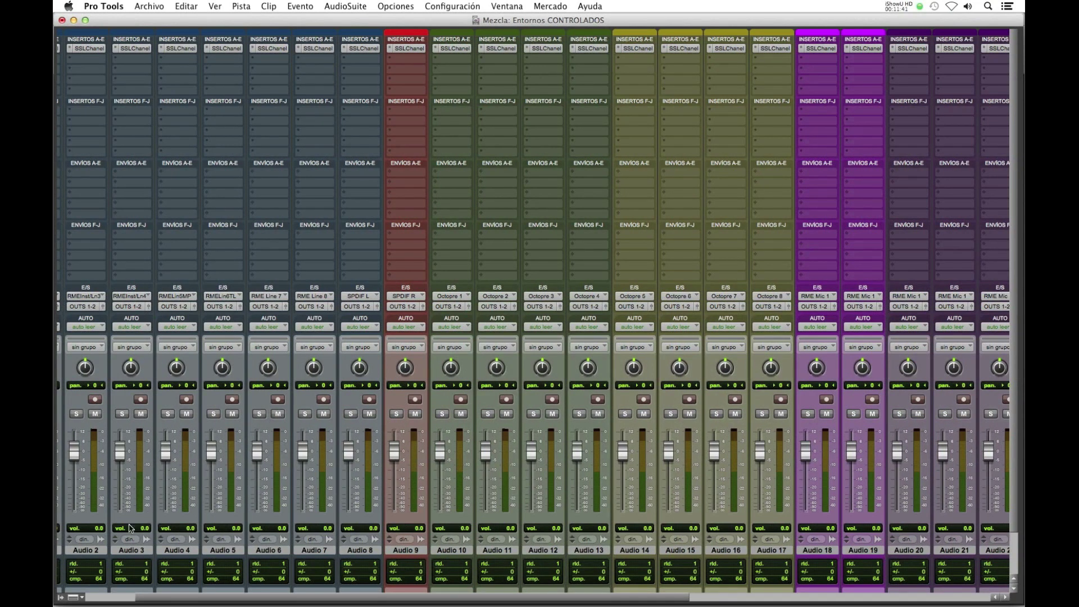
scroll(408, 445, left, 2)
scroll(787, 524, right, 3)
scroll(787, 524, right, 3)
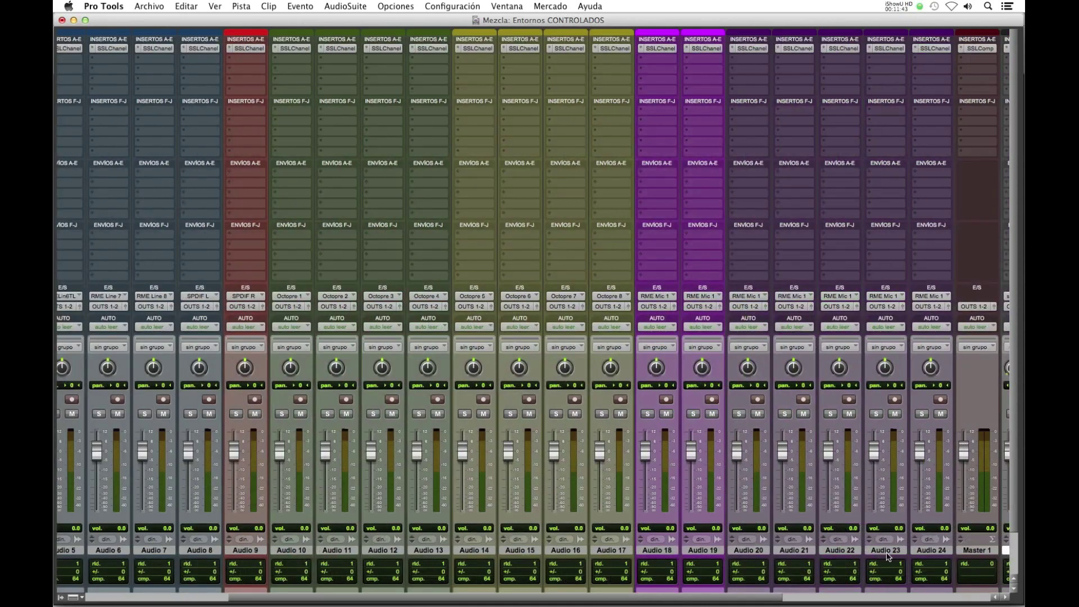
scroll(926, 553, left, 2)
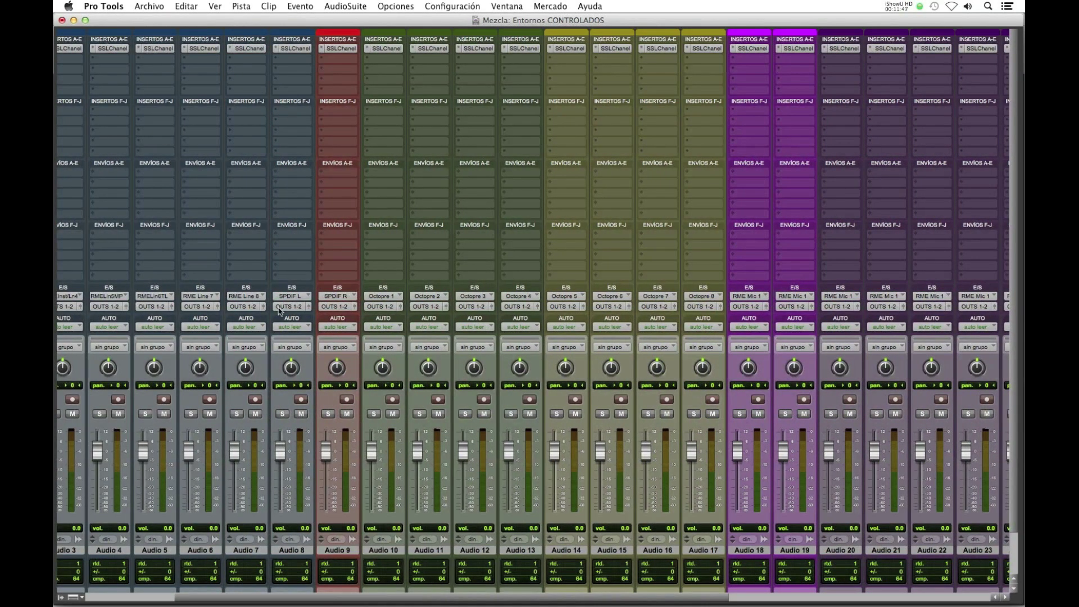
scroll(804, 226, right, 2)
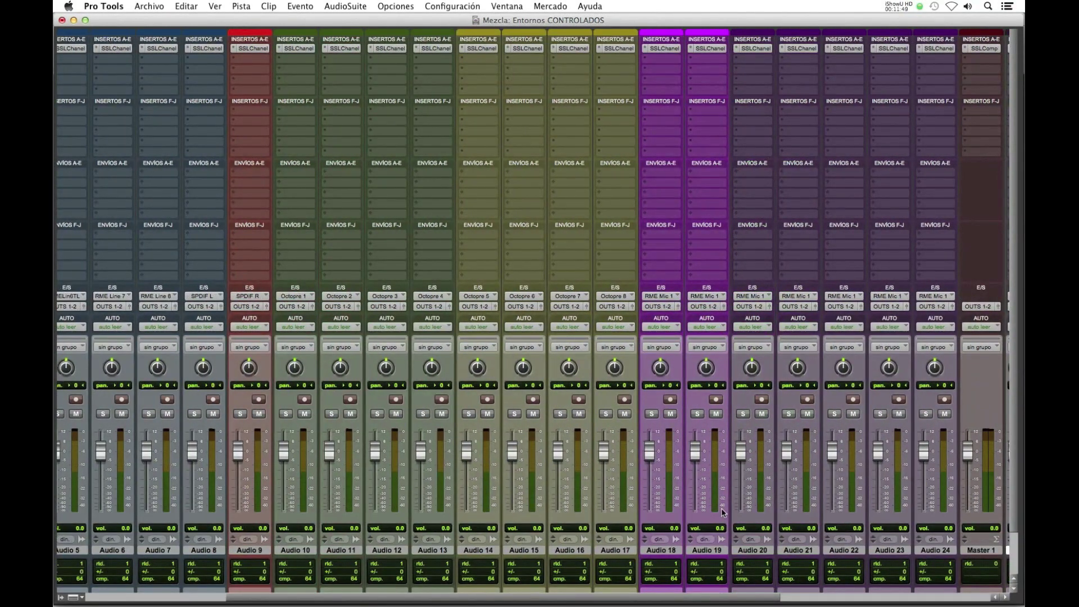